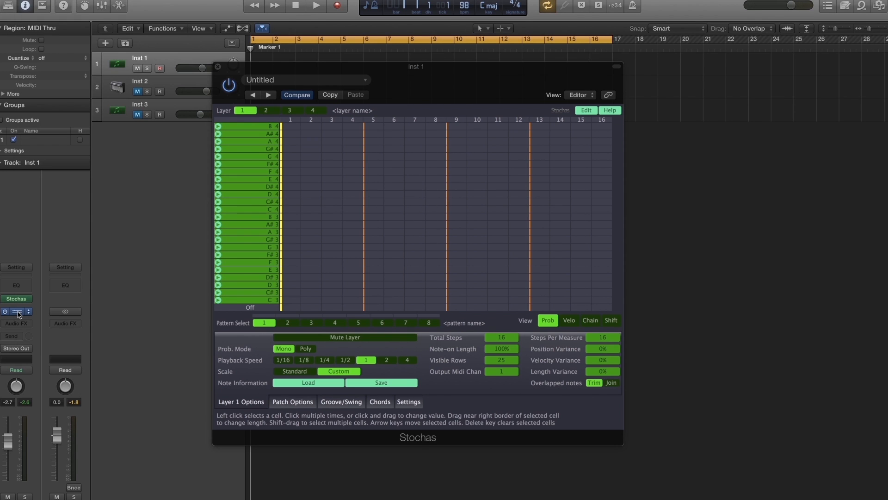
Step: Open the Superior Drummer instrument on Inst 1, audition the kick and hi-hat, and close its window
mouse_move(17, 313)
click(17, 313)
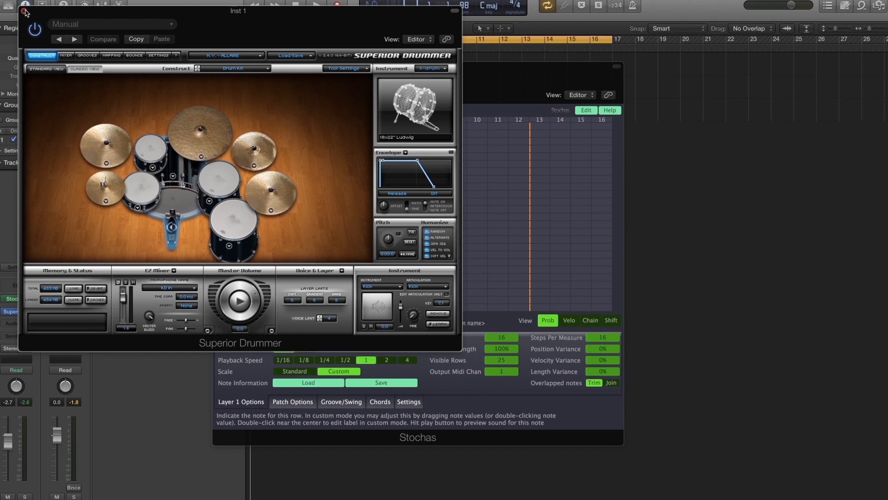
click(172, 223)
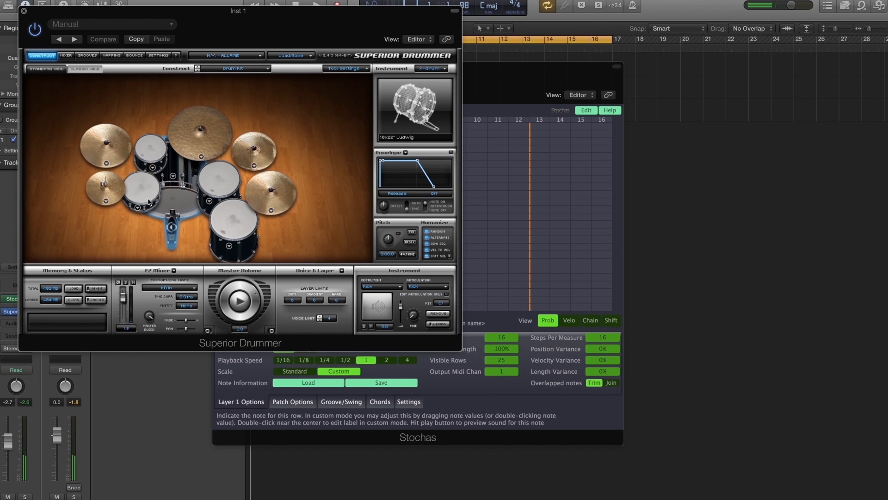
click(116, 191)
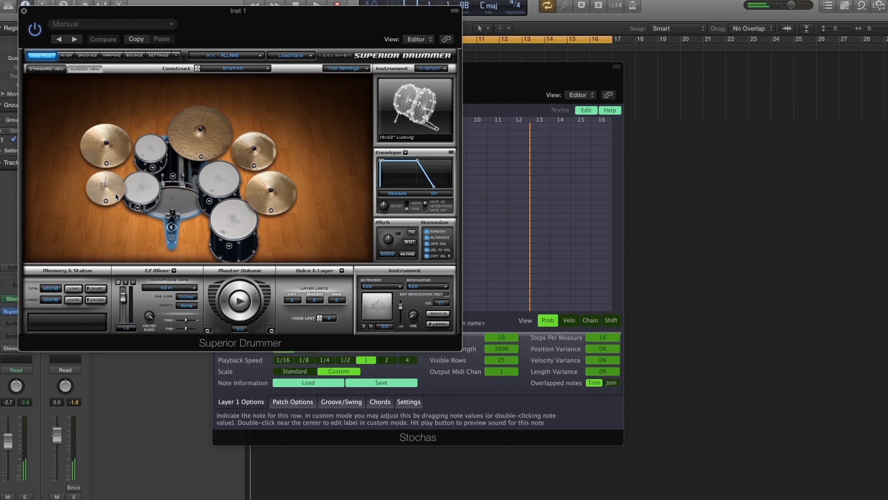
click(23, 10)
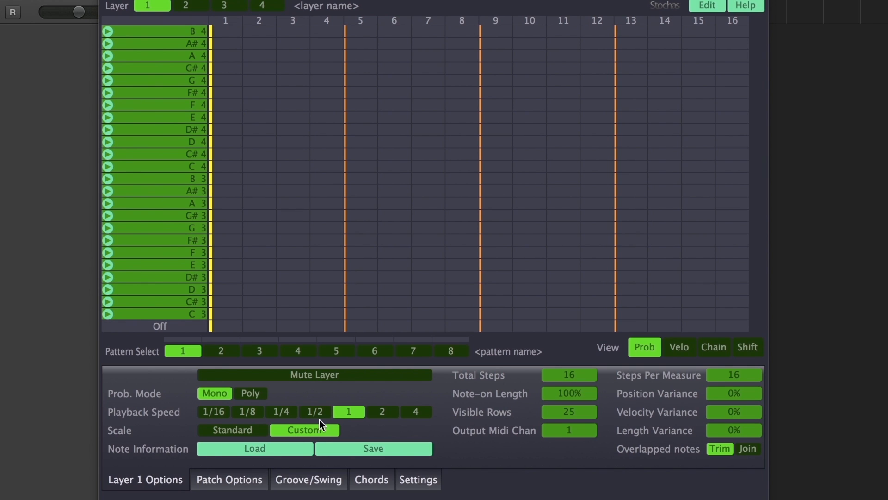
Step: Load the ToonTrack-SD2-Allaire-Kick note information into layer 1 and set its visible rows to 2
click(251, 449)
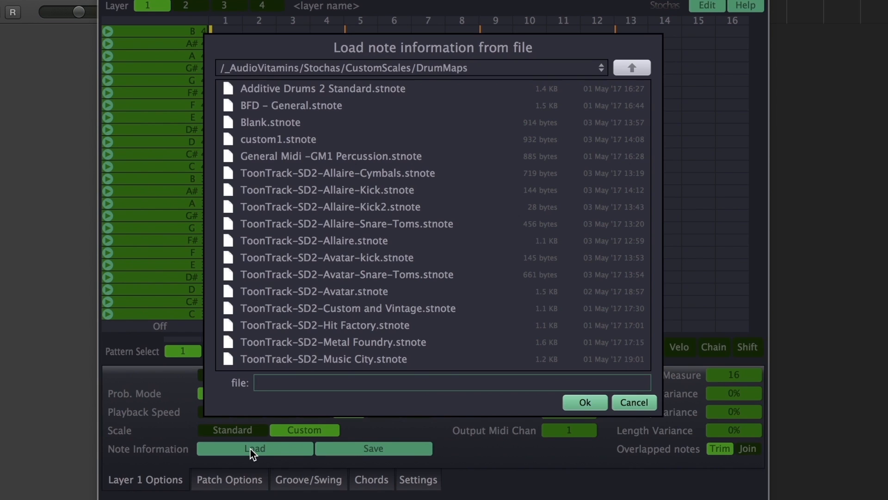
double_click(370, 193)
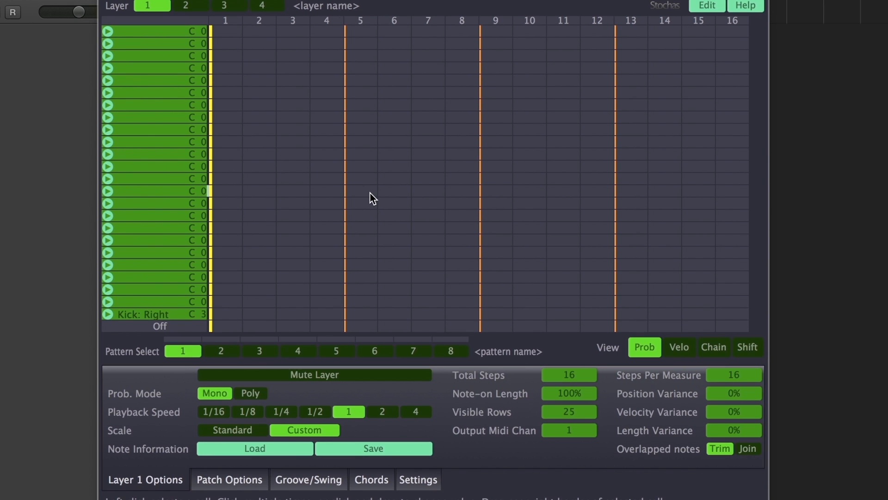
double_click(570, 413)
text(2)
key(Return)
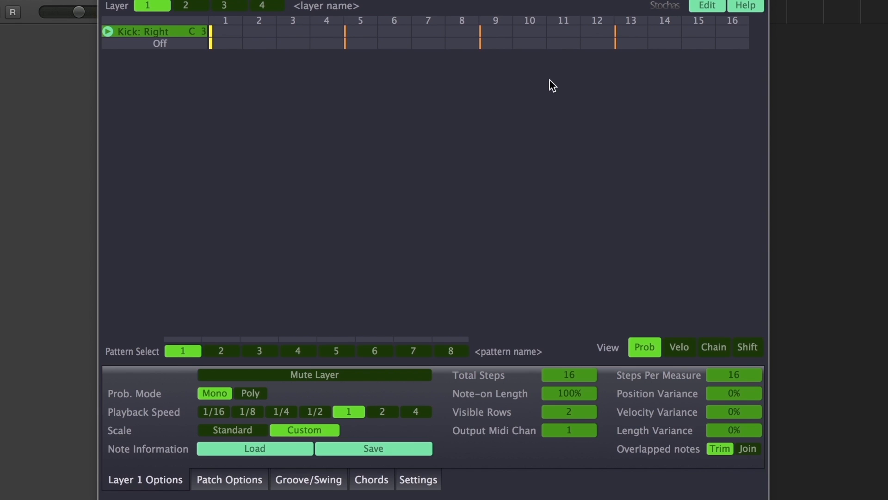
Step: Name layer 1 "Kick"
double_click(337, 6)
key(BackSpace)
key(Delete)
key(BackSpace)
key(BackSpace)
key(BackSpace)
key(BackSpace)
key(BackSpace)
key(BackSpace)
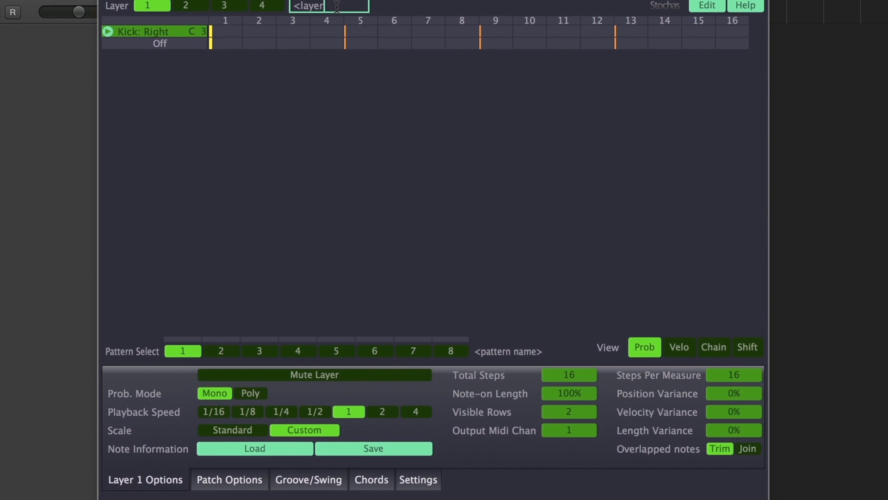
key(BackSpace)
text(Kick)
key(Return)
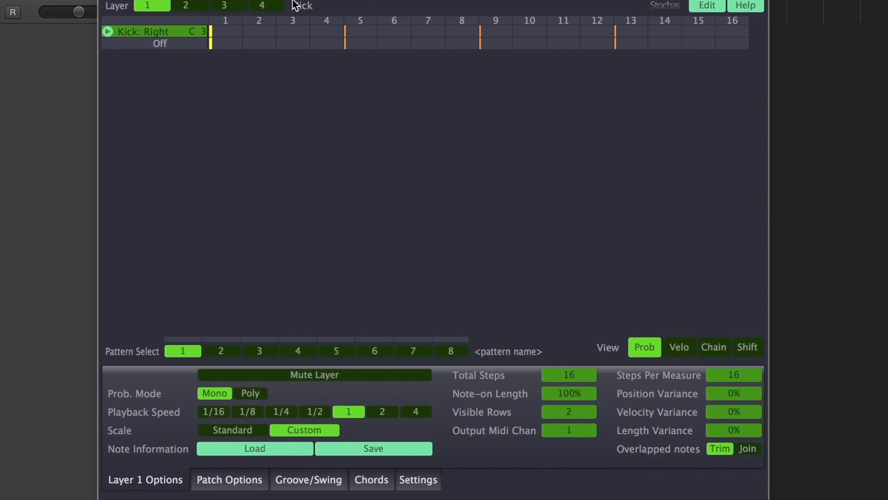
Step: Load the ToonTrack-SD2-Allaire-Snare-Toms note information into layer 2
click(188, 5)
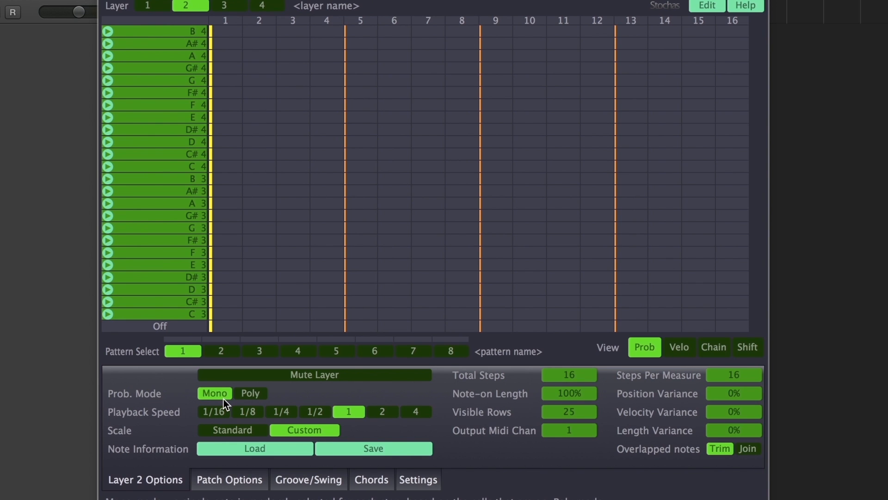
click(270, 451)
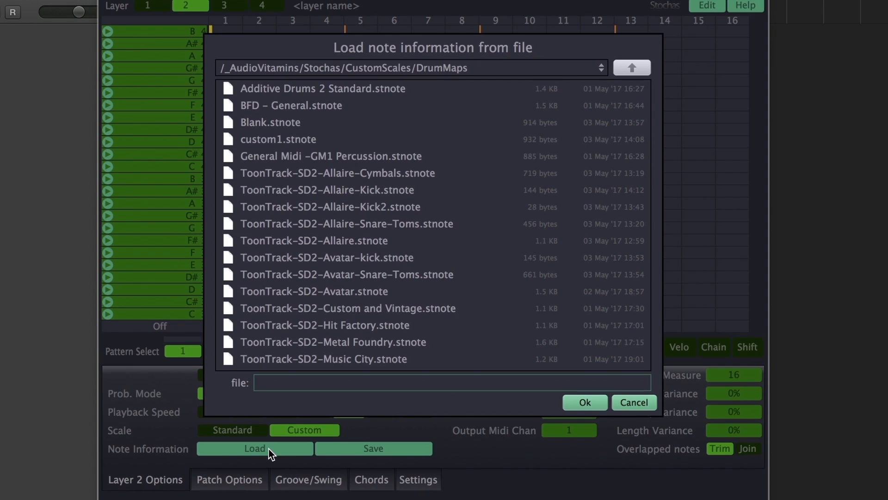
double_click(398, 228)
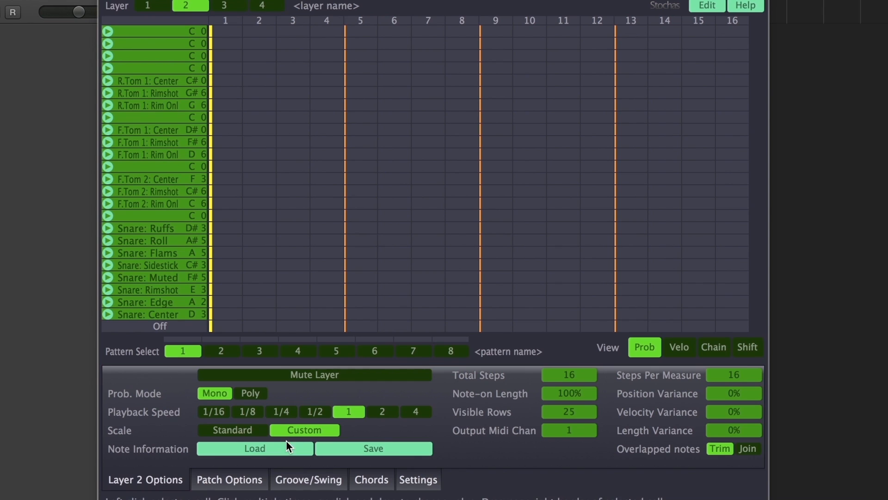
Step: Name layer 2 "Snare - Toms"
click(330, 8)
key(BackSpace)
key(BackSpace)
key(BackSpace)
key(BackSpace)
key(BackSpace)
key(BackSpace)
key(BackSpace)
key(BackSpace)
key(BackSpace)
key(BackSpace)
key(BackSpace)
key(BackSpace)
text(S)
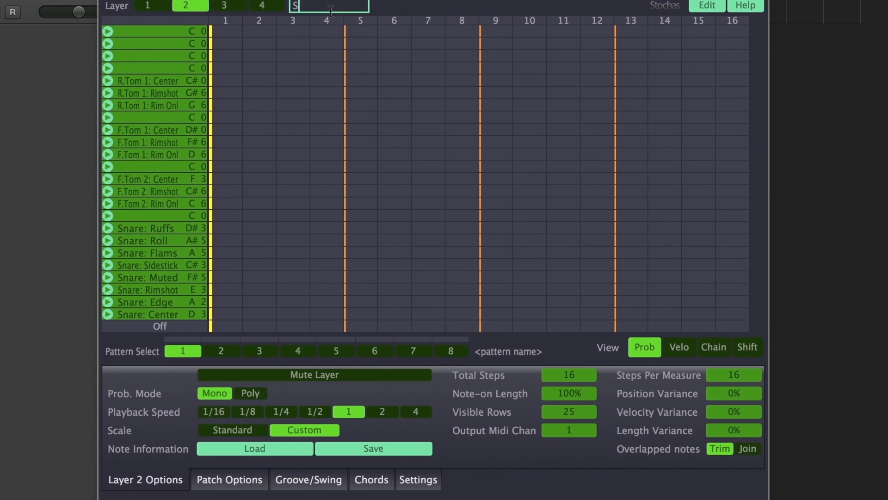
text(nare - Toms)
key(Return)
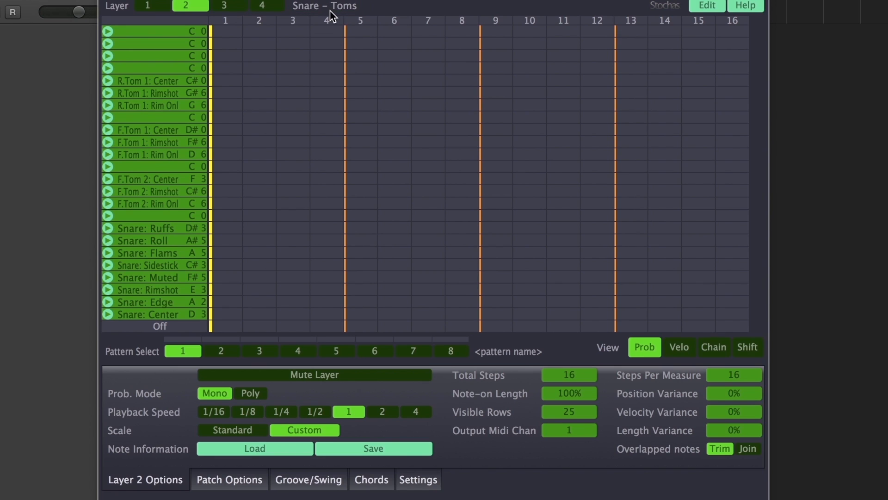
Step: Name layer 3 "Cymbals" and load the ToonTrack-SD2-Allaire-Cymbals note information into it
click(230, 6)
double_click(347, 6)
key(BackSpace)
key(Delete)
key(BackSpace)
key(BackSpace)
key(BackSpace)
key(BackSpace)
key(BackSpace)
key(BackSpace)
key(BackSpace)
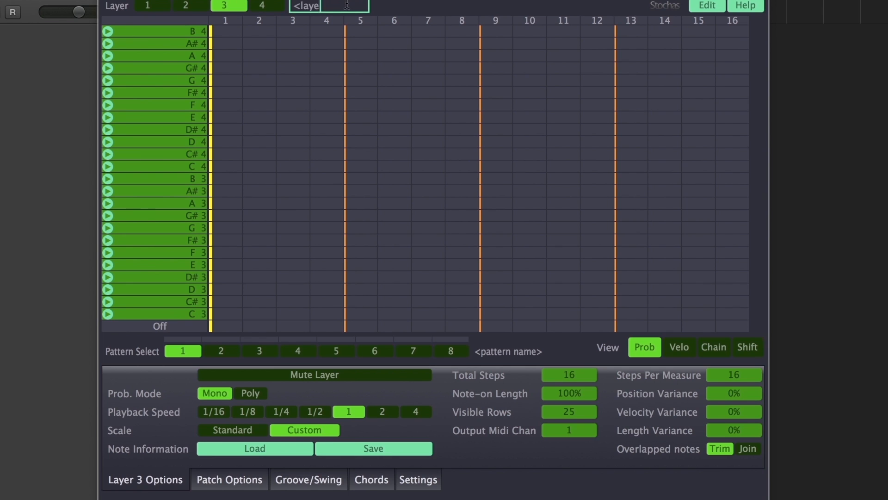
text(Cymbals)
key(Return)
click(254, 449)
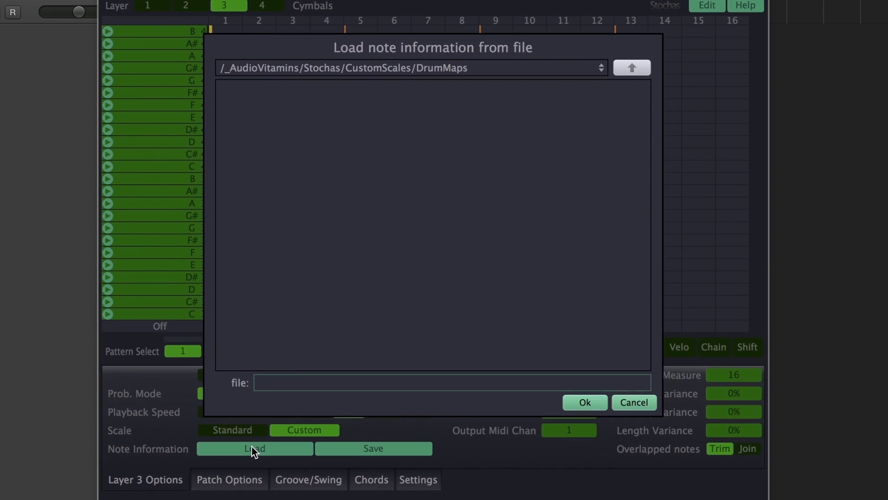
double_click(383, 173)
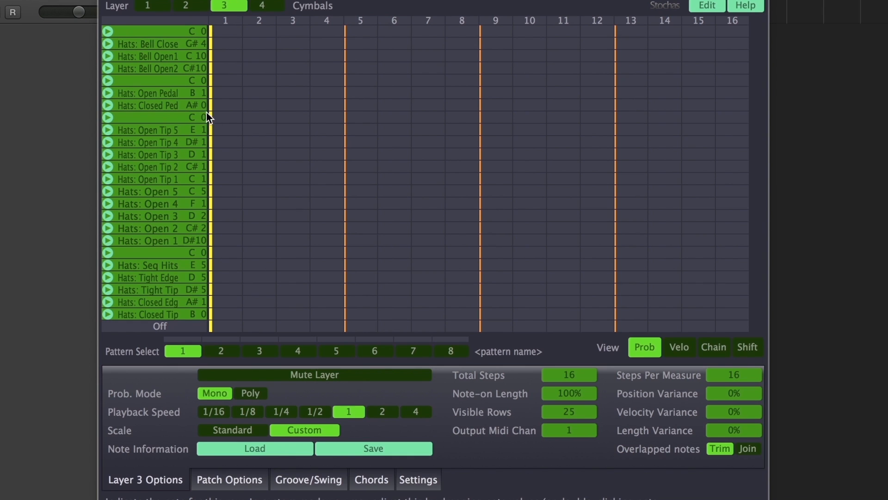
Step: Try shifting the note of the Hats: Open Tip 5 row, and relabel the row "Hats: Open Tip5"
drag(201, 131, 202, 113)
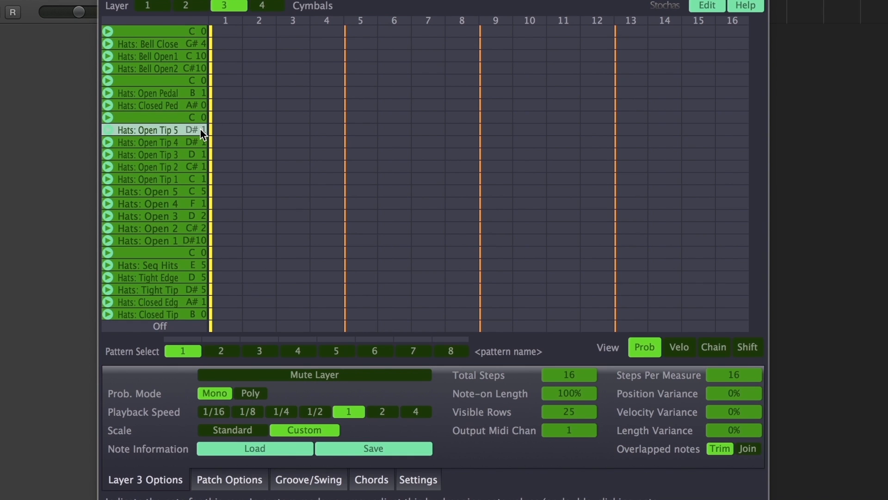
double_click(160, 132)
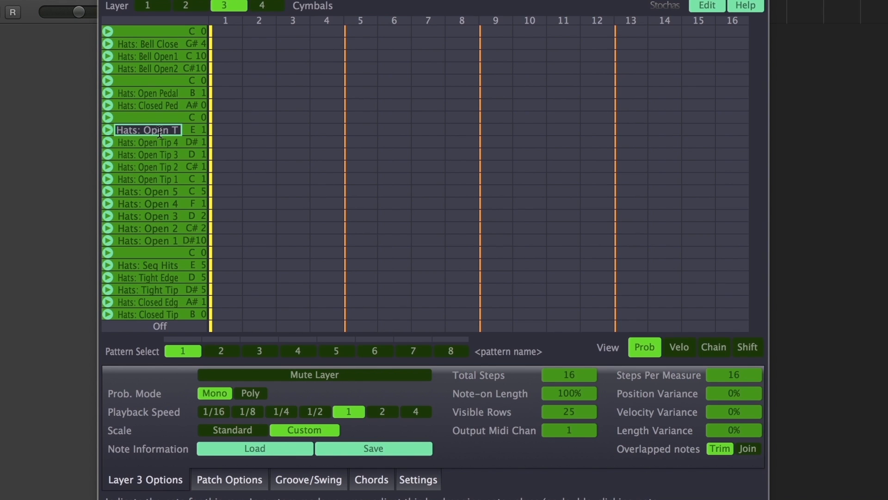
text(ip5)
key(Return)
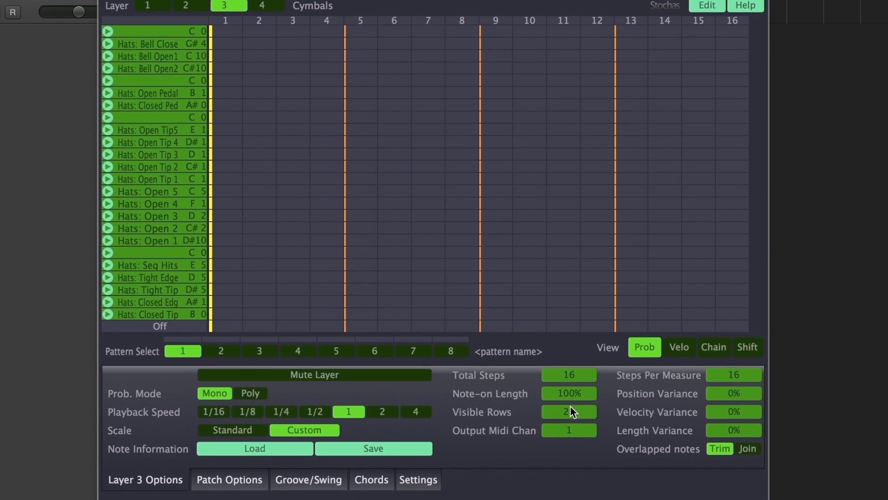
Step: Set the visible rows of the Cymbals layer to 40
drag(570, 410, 575, 338)
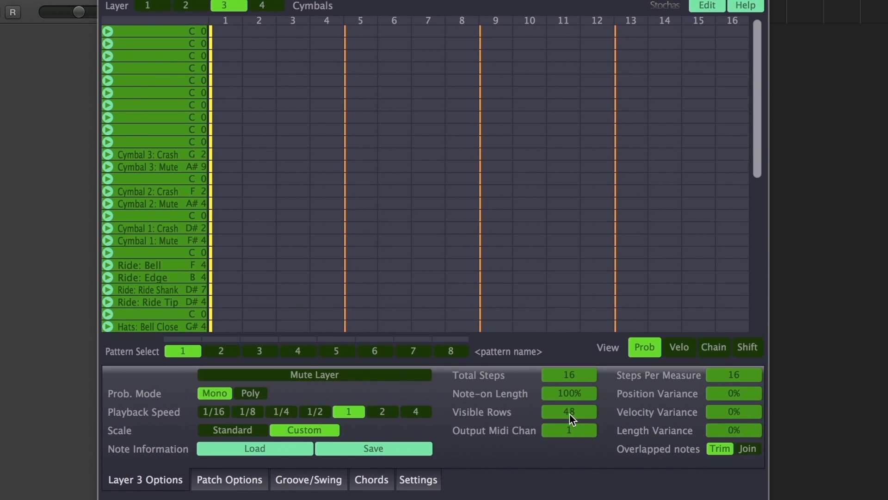
drag(570, 437, 570, 440)
drag(754, 155, 759, 297)
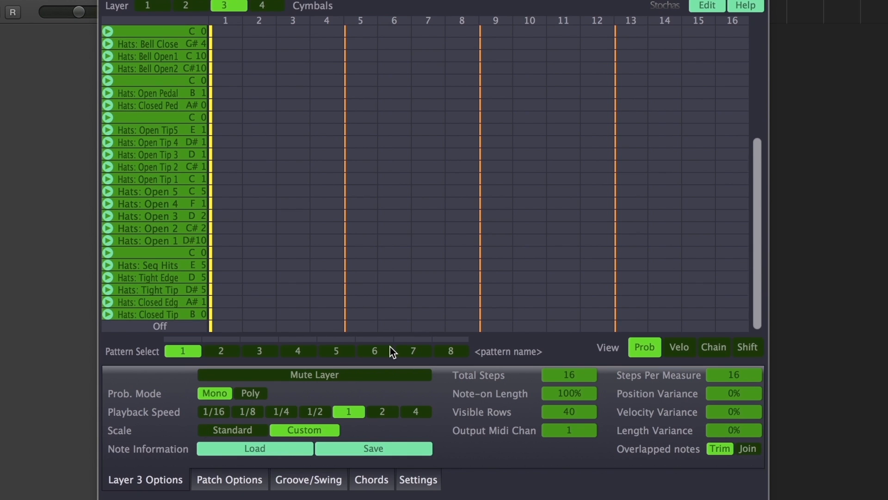
Step: Preview the Hats: Closed Tip, Hats: Seq Hits and Hats: Open 5 sounds in the Cymbals layer
click(109, 314)
click(109, 315)
click(107, 265)
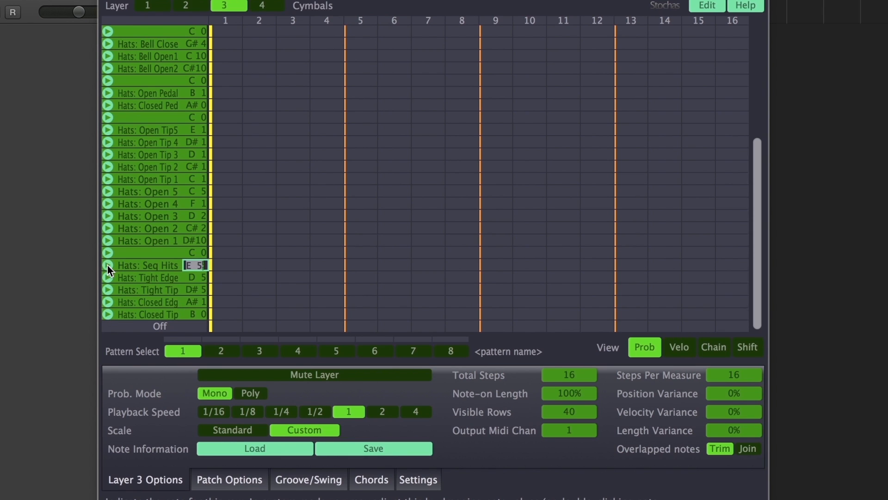
click(107, 191)
Step: Preview the Kick: Right sound on the Kick layer and place Med probability hits on steps 1 and 9
click(146, 5)
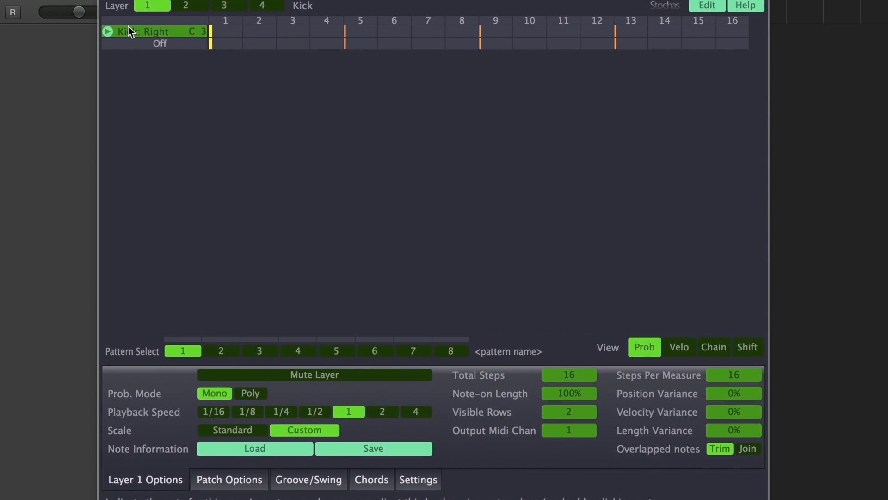
click(108, 31)
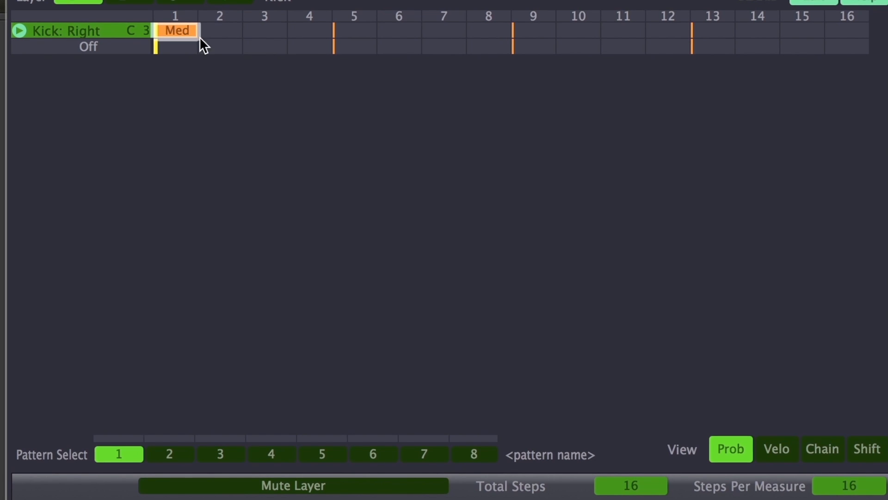
click(531, 31)
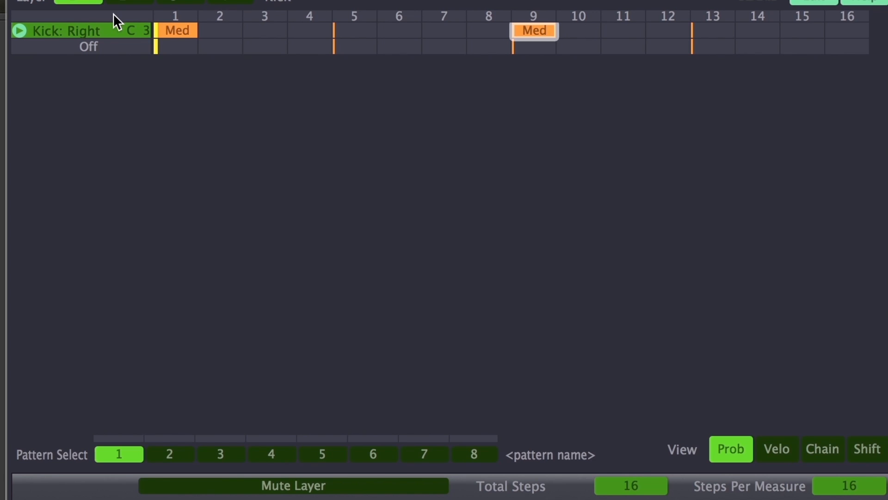
Step: Place a Med probability Snare: Center hit on step 13 of the Snare - Toms layer
click(132, 4)
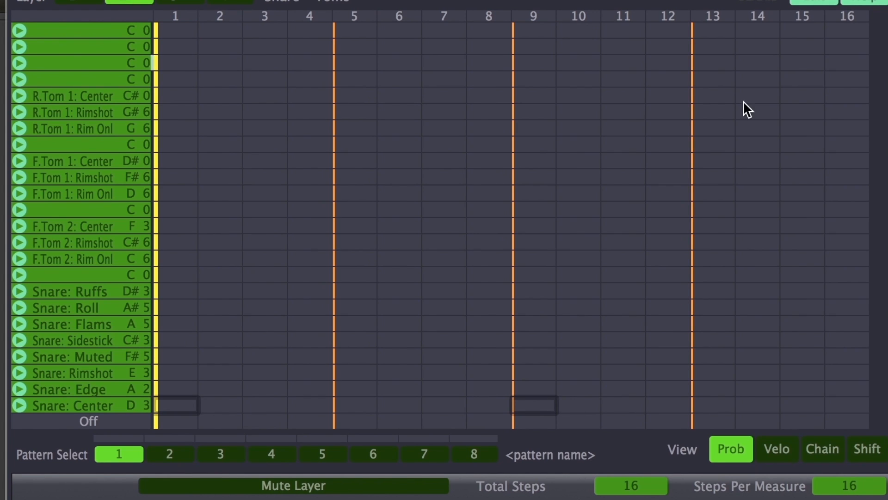
click(719, 403)
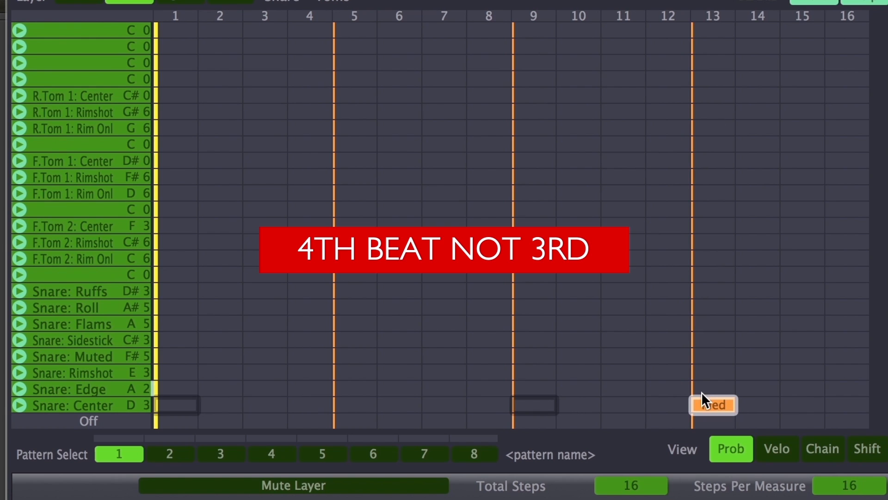
Step: On the Cymbals layer, place Med hits on step 1 for Hats: Tight Edge, Tight Tip, Closed Edge and Closed Tip
click(187, 2)
scroll(172, 357, down, 5)
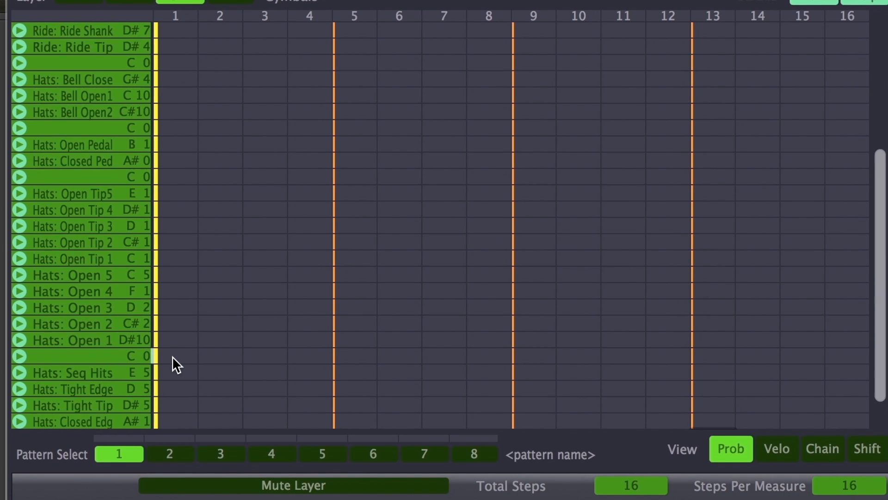
click(178, 369)
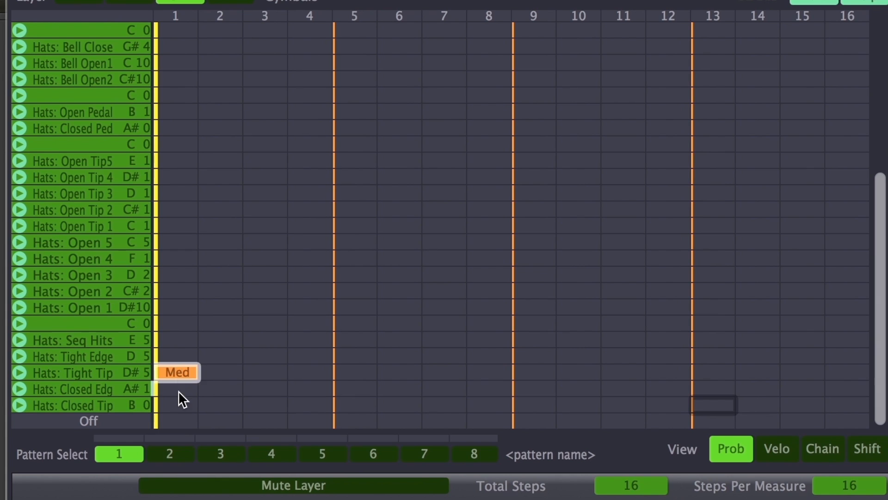
click(178, 390)
click(179, 414)
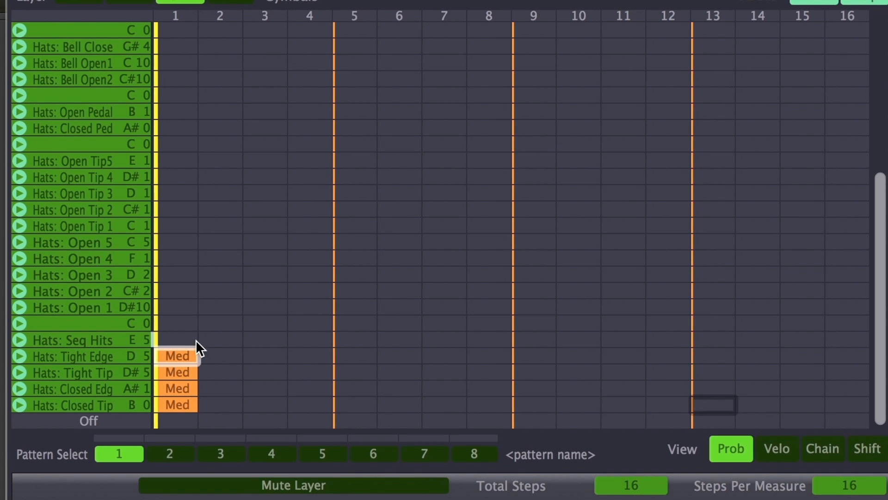
Step: Select the four hi-hat cells on step 1 and repeat them to the end of the pattern
drag(199, 348, 170, 407)
click(218, 354)
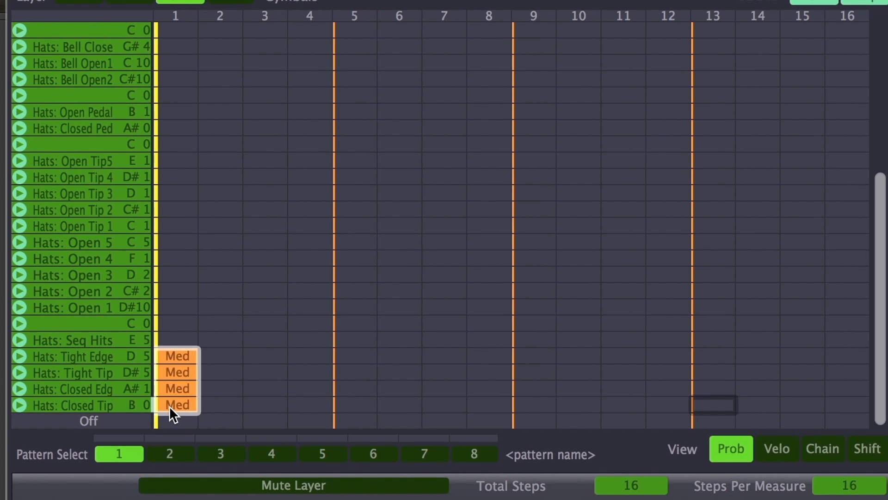
click(818, 2)
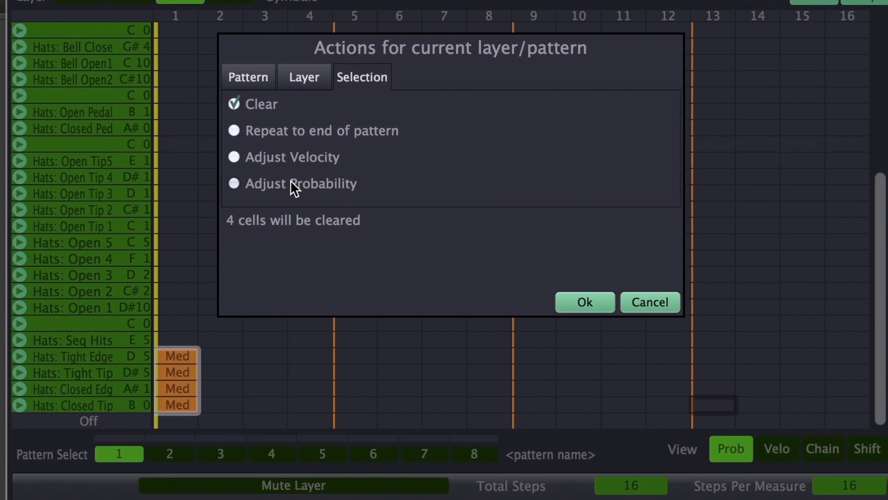
click(284, 135)
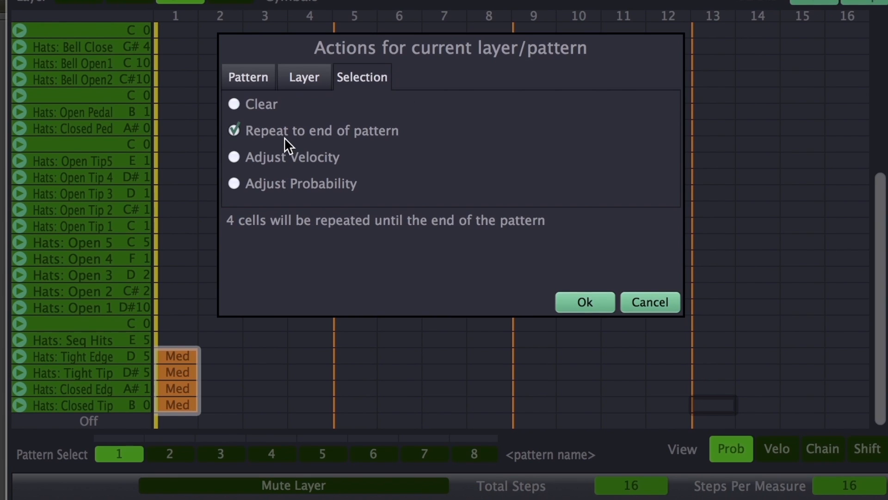
click(583, 307)
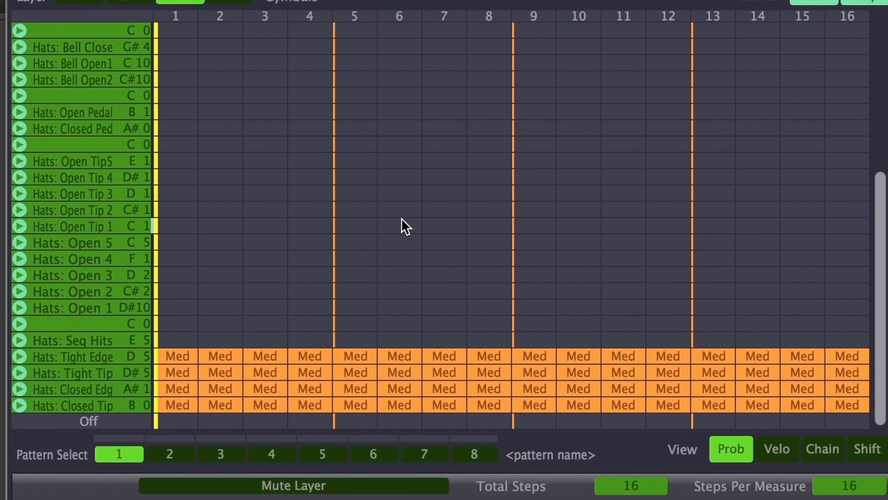
Step: On the Cymbals layer, place Med hits for Hats: Open 4 on step 6, Open 5 on step 11 and Open 3 on step 14
click(409, 255)
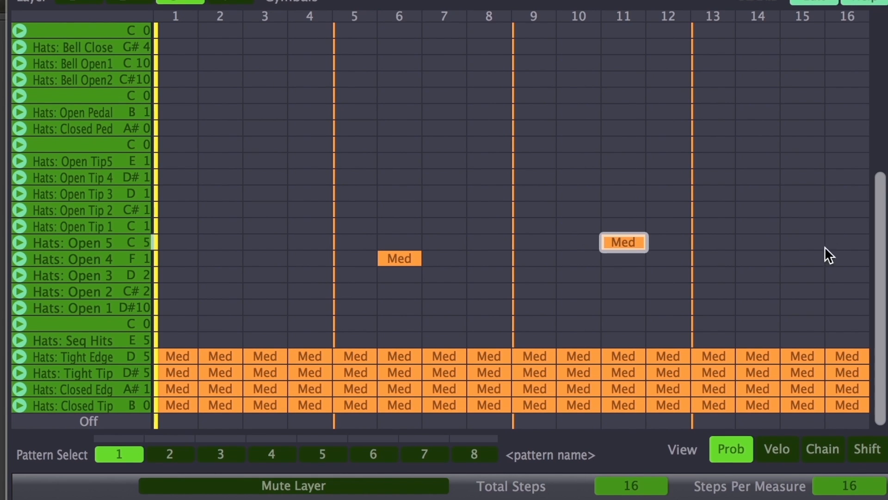
click(760, 270)
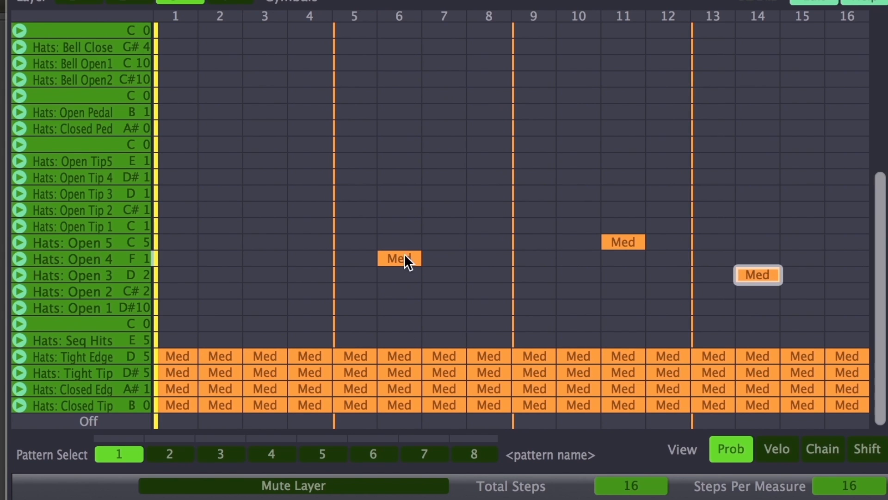
Step: Clear the Hats: Tight Edge and Closed Edge hits on steps 6, 11 and 14, and audition the pattern
click(398, 356)
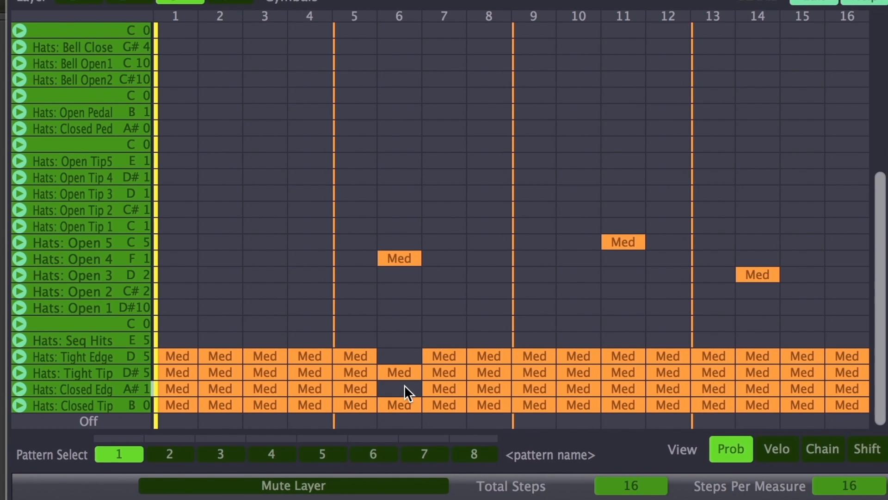
click(623, 356)
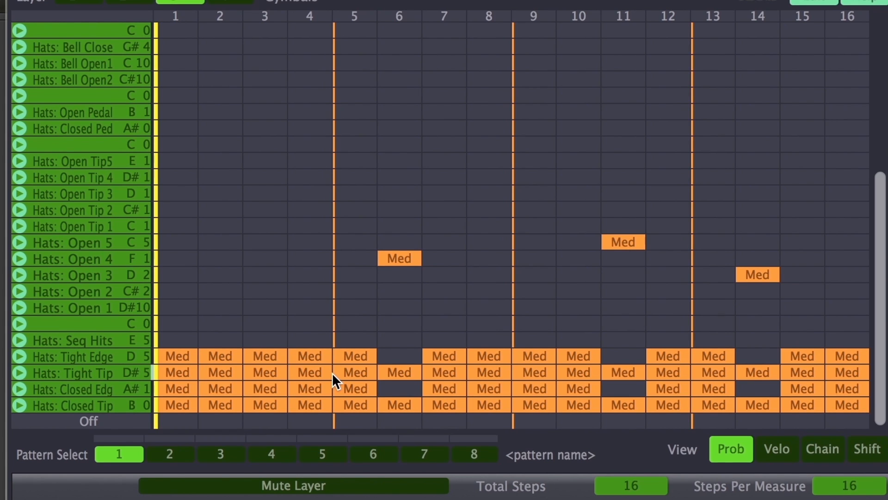
key(space)
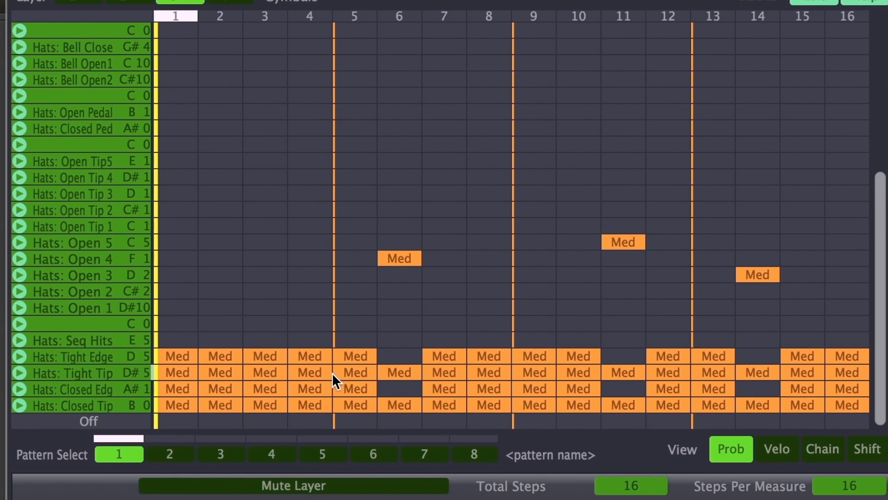
key(space)
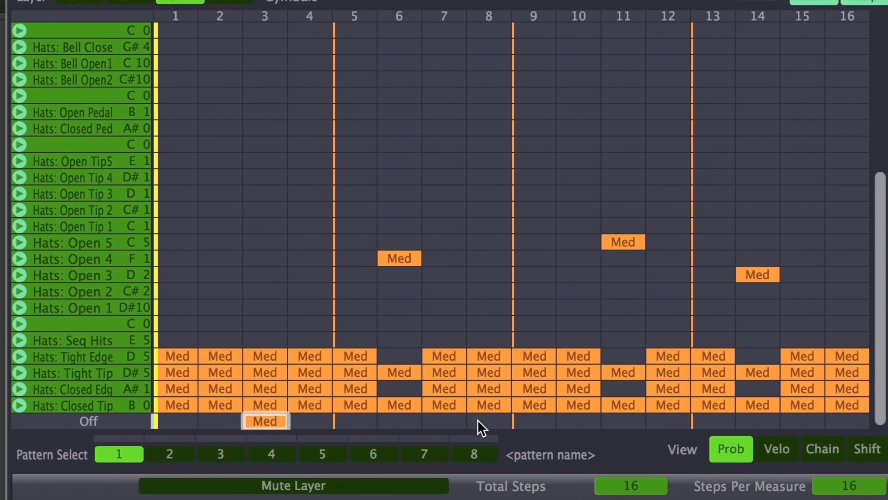
Step: Place Med cells in the Off row of the Cymbals layer on steps 3, 7, 10 and 12
click(455, 422)
click(664, 421)
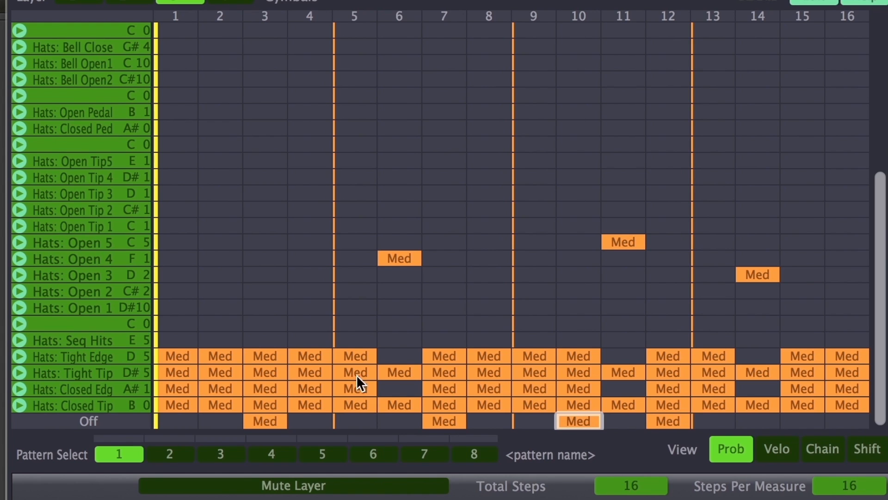
Step: Clear the Hats: Tight Edge hits on steps 3, 7, 10 and 12, and play the pattern back
click(271, 354)
click(574, 355)
click(444, 355)
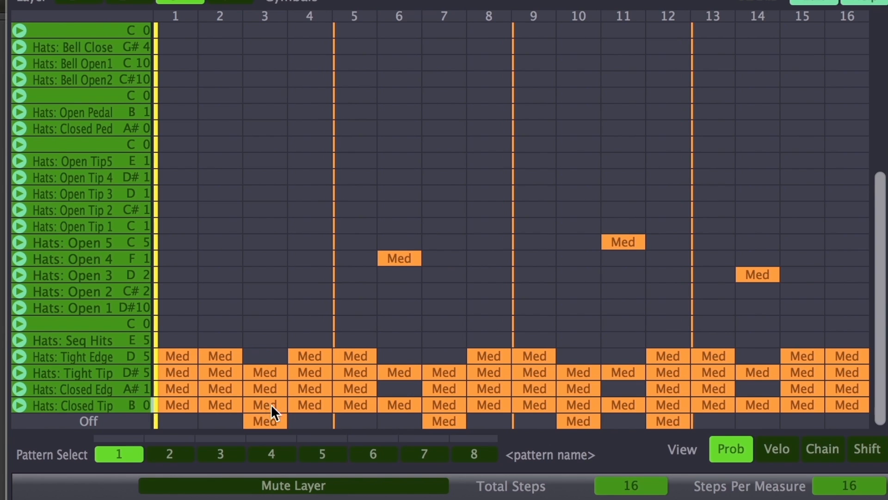
click(676, 354)
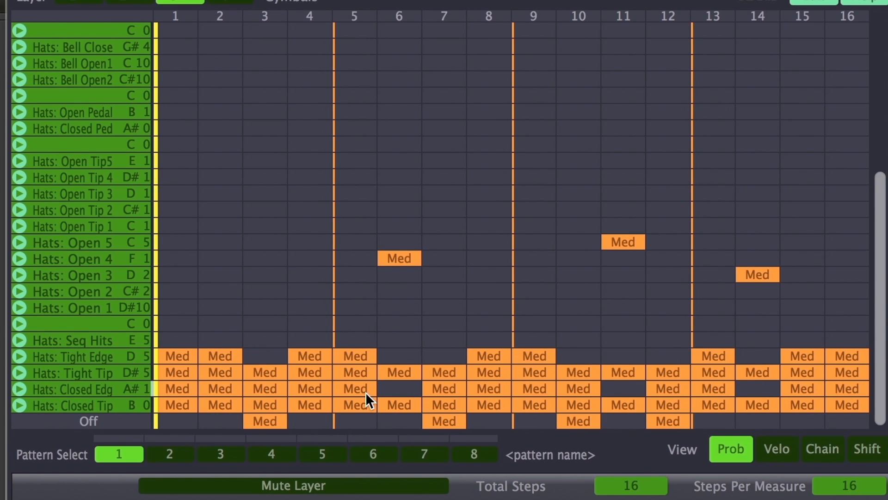
key(space)
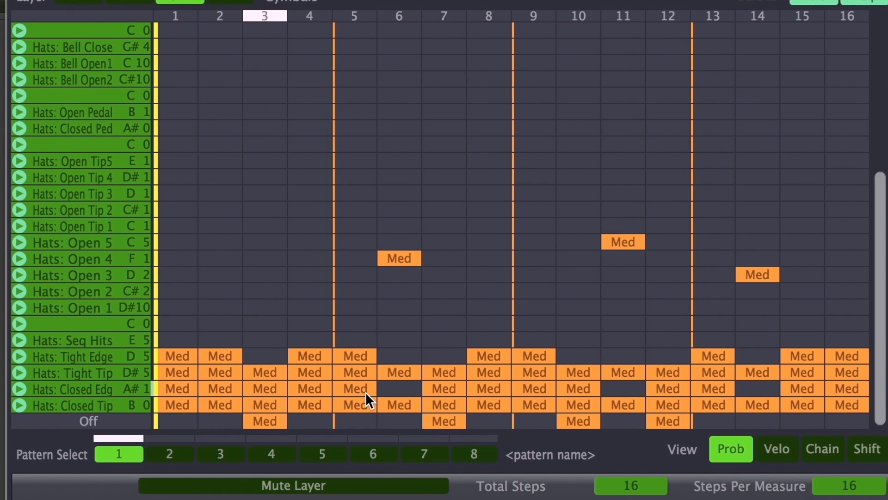
key(space)
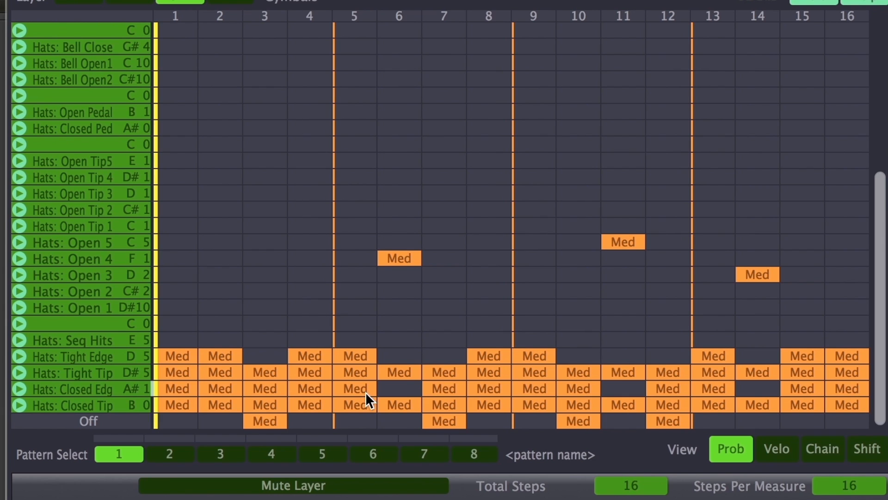
Step: On the Snare - Toms layer, place Med hits for Snare: Ruffs on step 6 and Snare: Rimshot on step 12, each with a Med Off cell
click(123, 2)
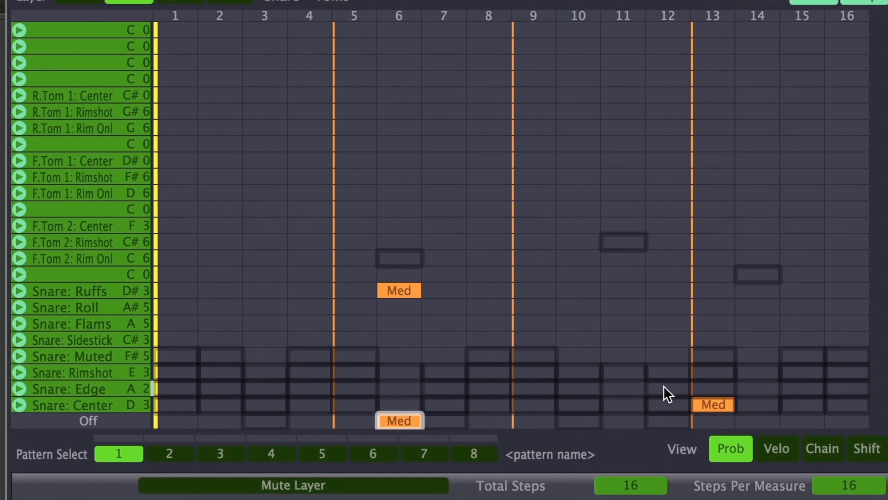
click(667, 365)
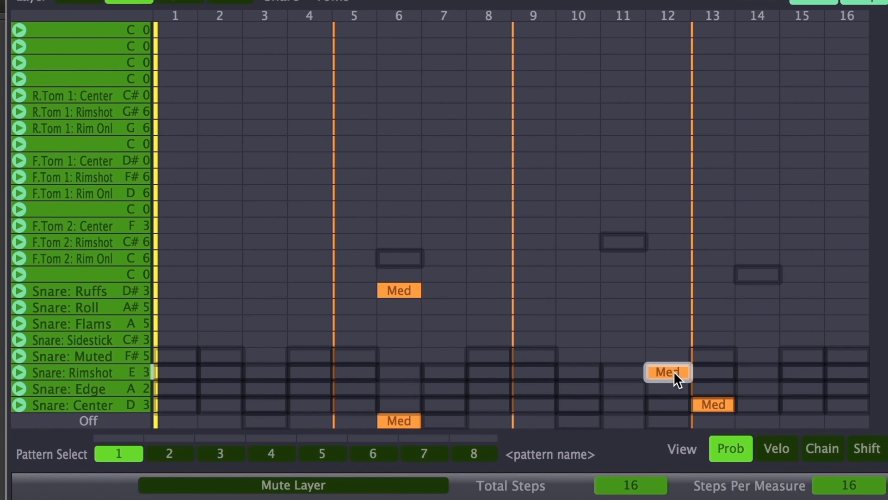
click(672, 415)
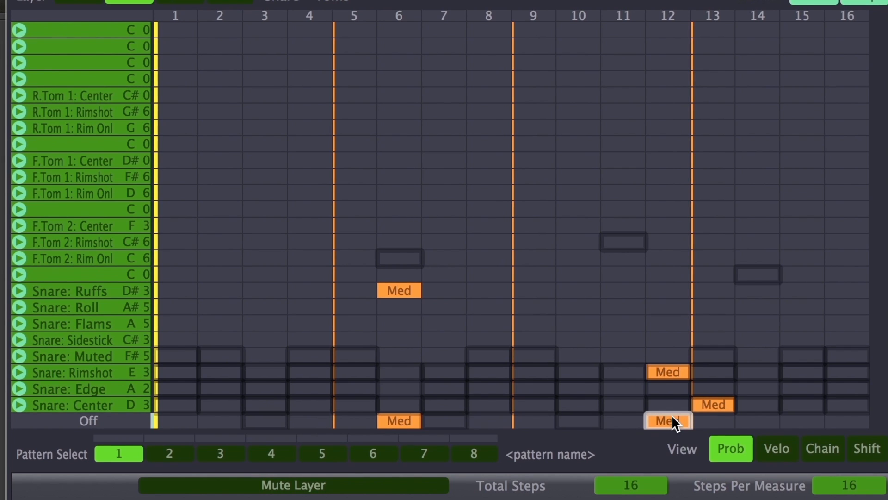
Step: Audition the pattern and move the Med hit on step 12 from Snare: Rimshot to Snare: Muted
key(space)
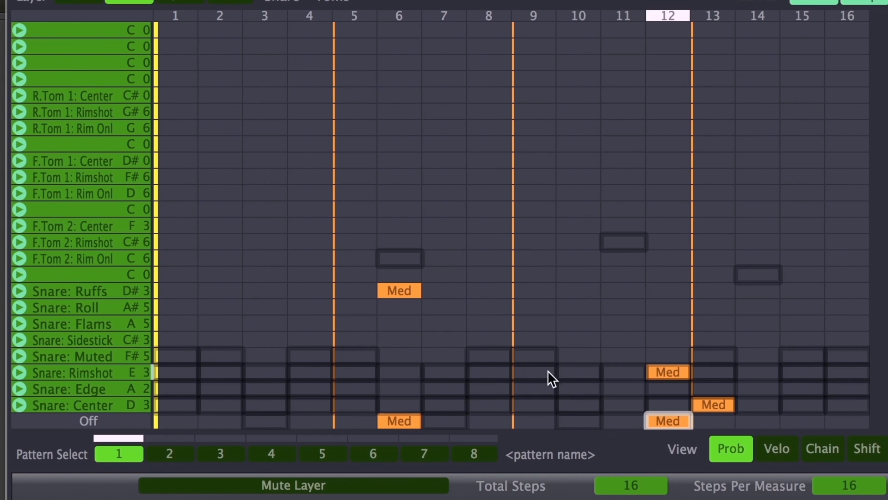
key(space)
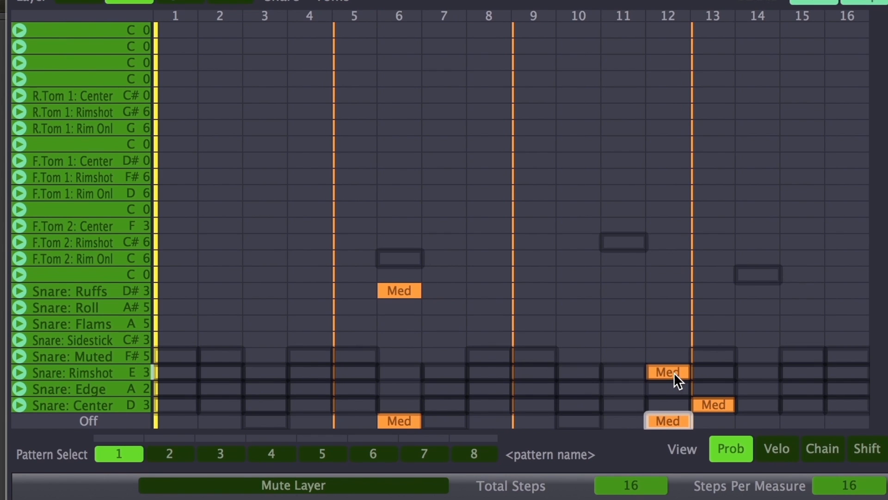
click(673, 372)
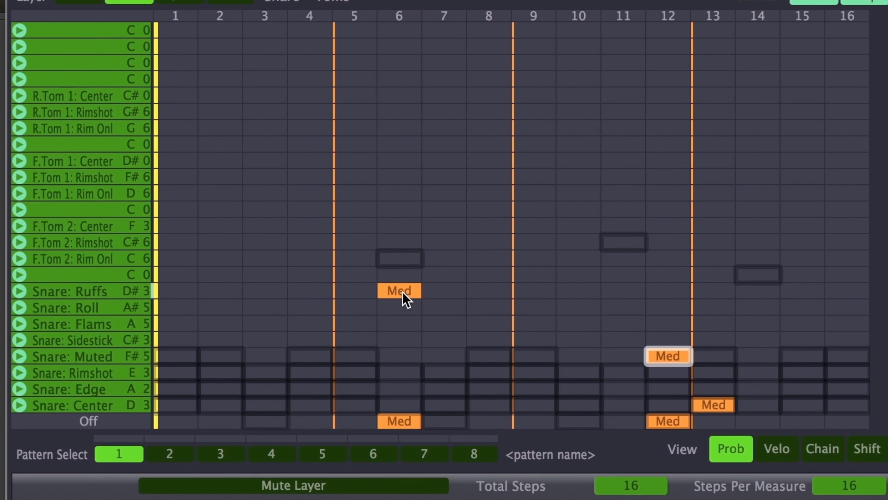
Step: Add a --C-- cell for Snare: Muted on step 8 and chain the Snare: Ruffs hit on step 6 to it
click(826, 449)
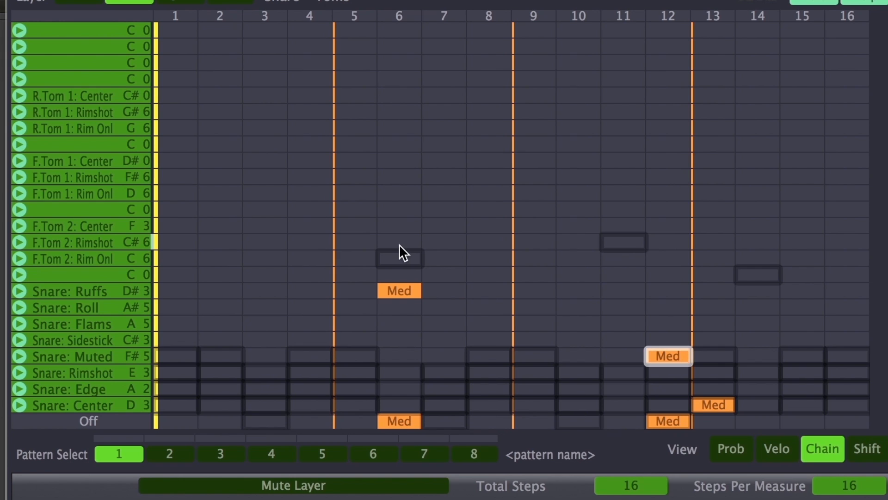
click(406, 290)
mouse_move(408, 293)
mouse_down()
mouse_move(471, 350)
mouse_move(411, 302)
mouse_up()
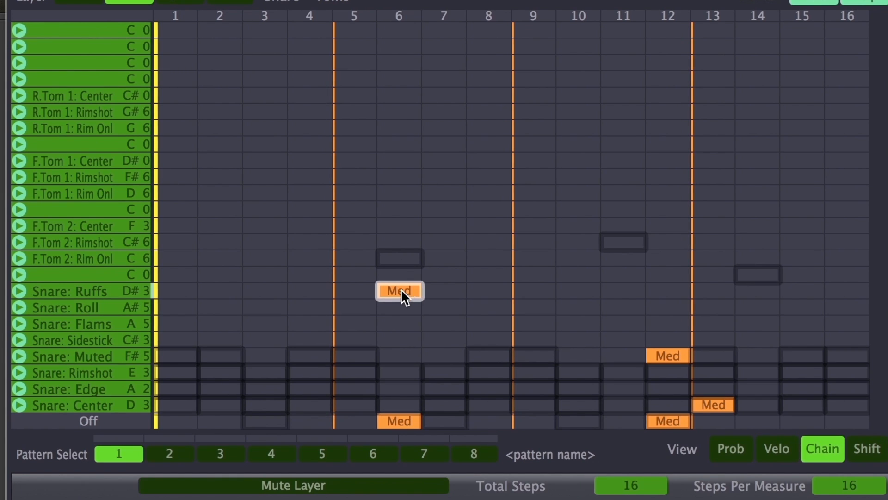
drag(400, 290, 487, 352)
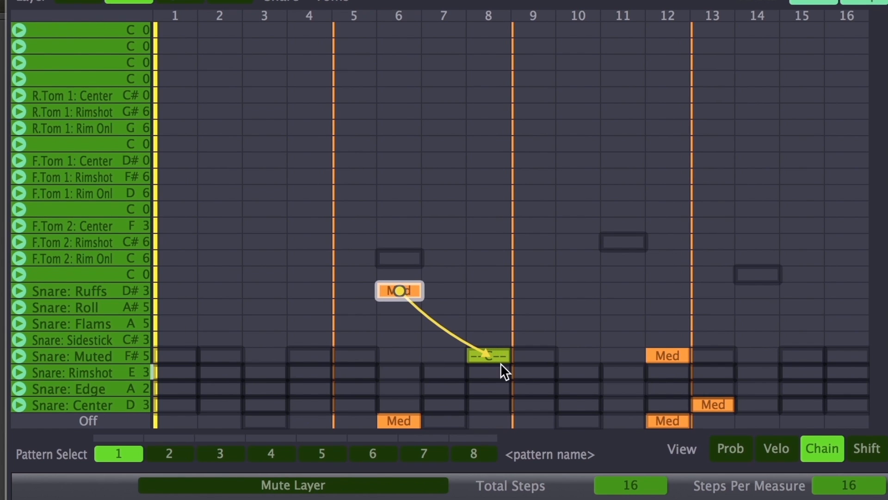
Step: Place a Med Snare: Edge hit on step 10 and chain the Snare: Muted cell on step 8 to it
click(731, 449)
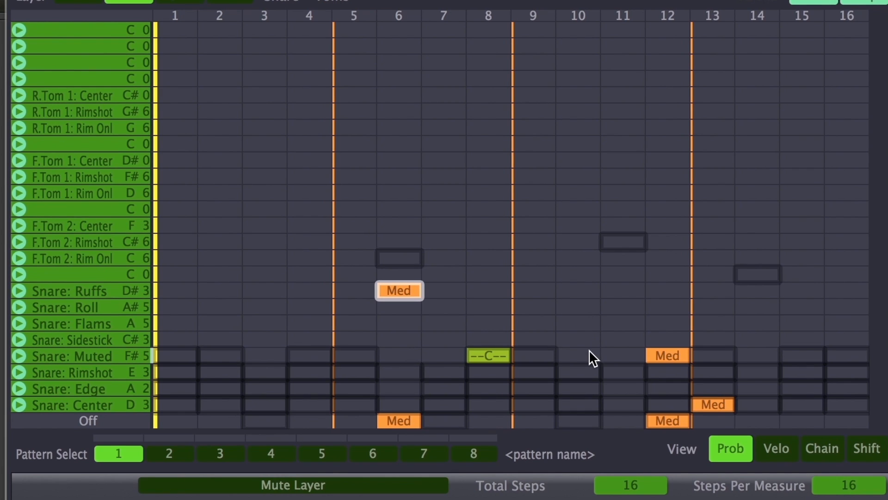
click(587, 387)
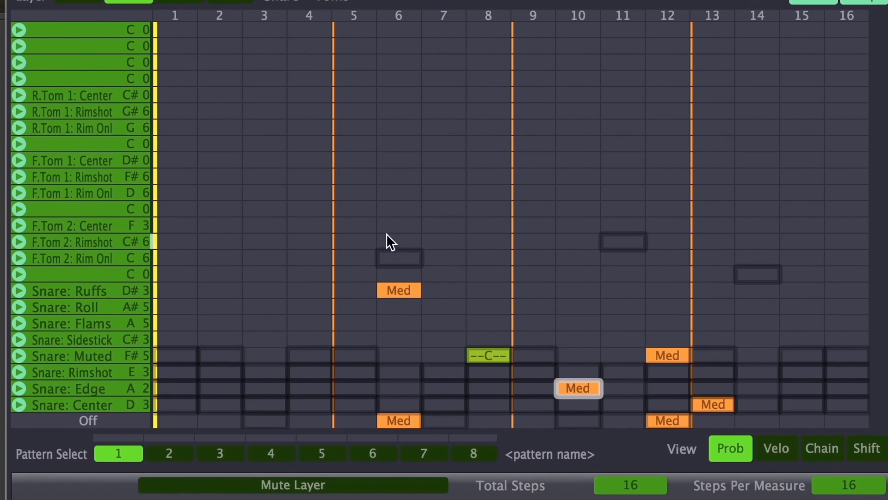
click(831, 448)
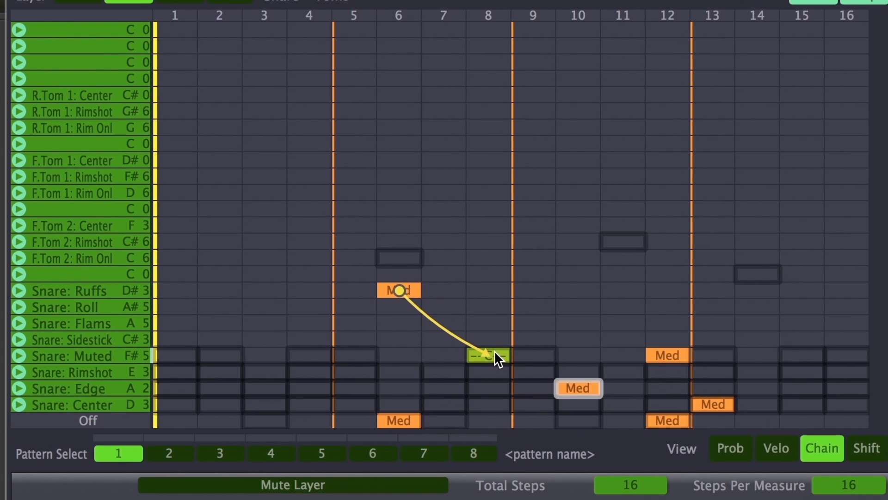
drag(494, 351, 581, 387)
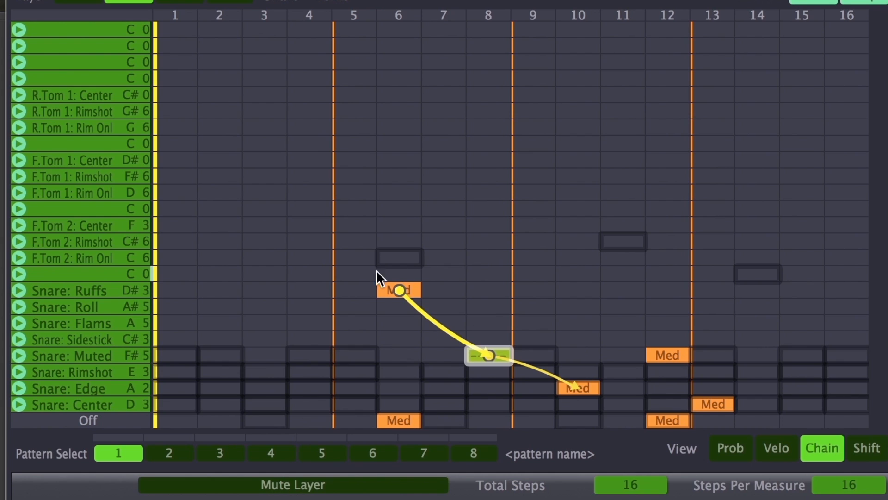
Step: Add a Med Off cell on step 10 of the Snare - Toms layer, review the chain links and play the pattern
click(737, 448)
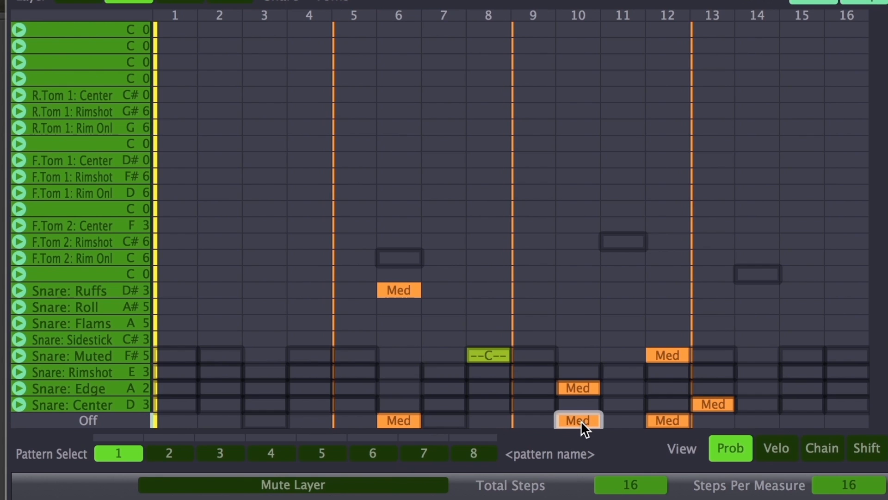
click(834, 444)
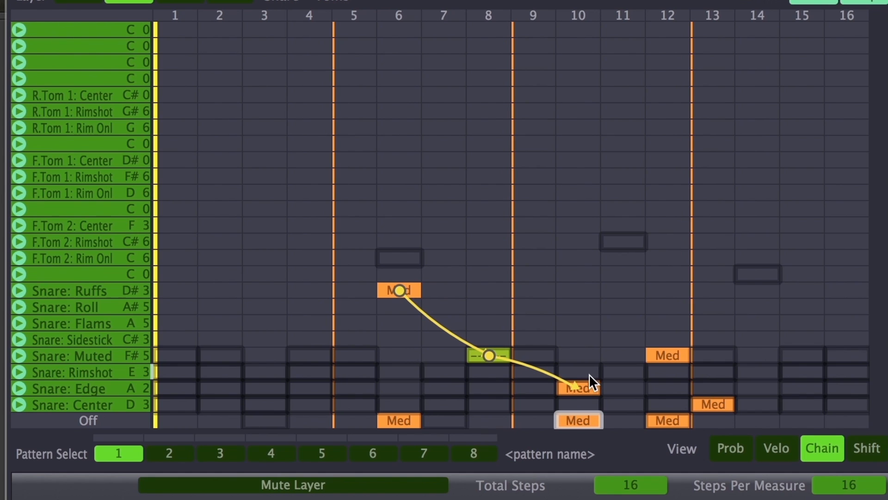
click(730, 448)
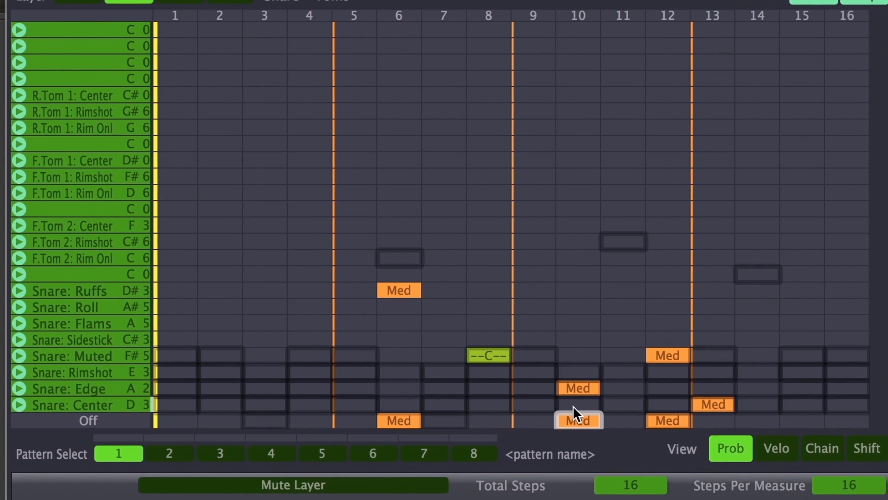
key(space)
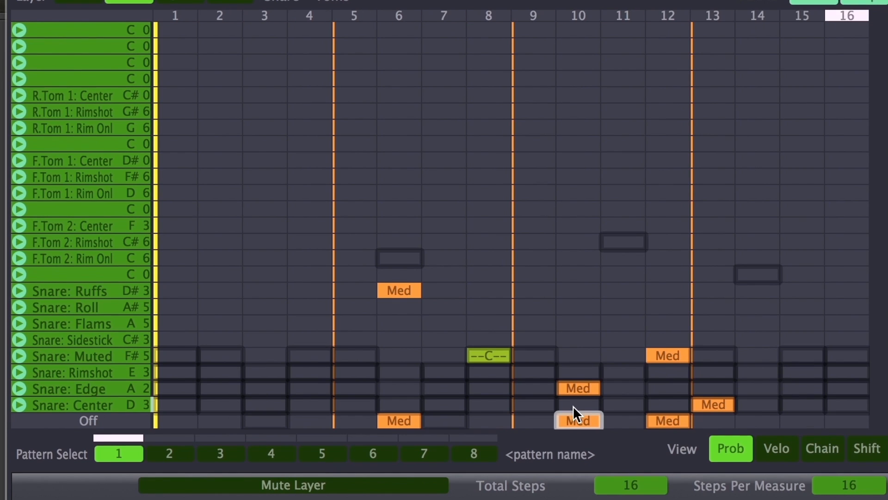
key(space)
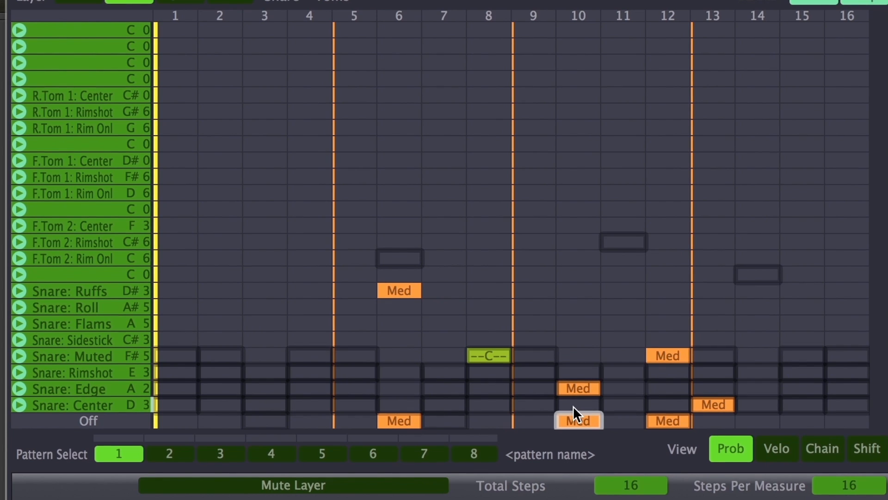
Step: Set the total steps of the Kick layer to 32
click(85, 2)
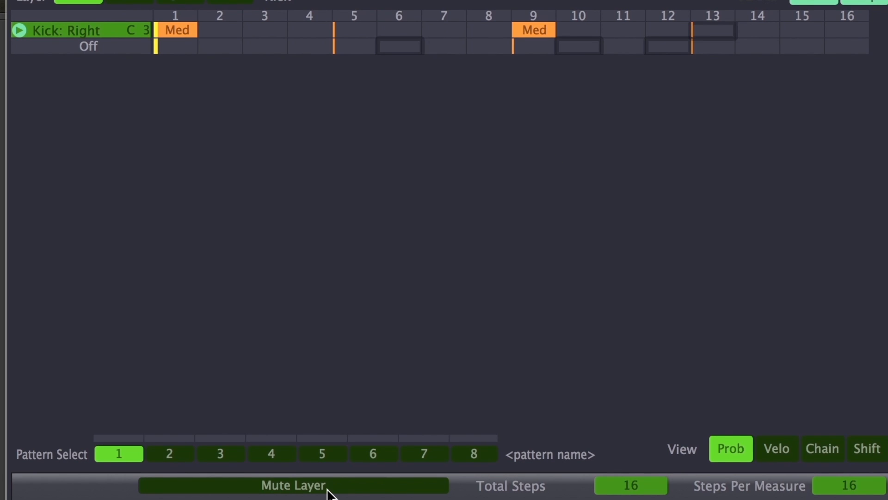
click(634, 487)
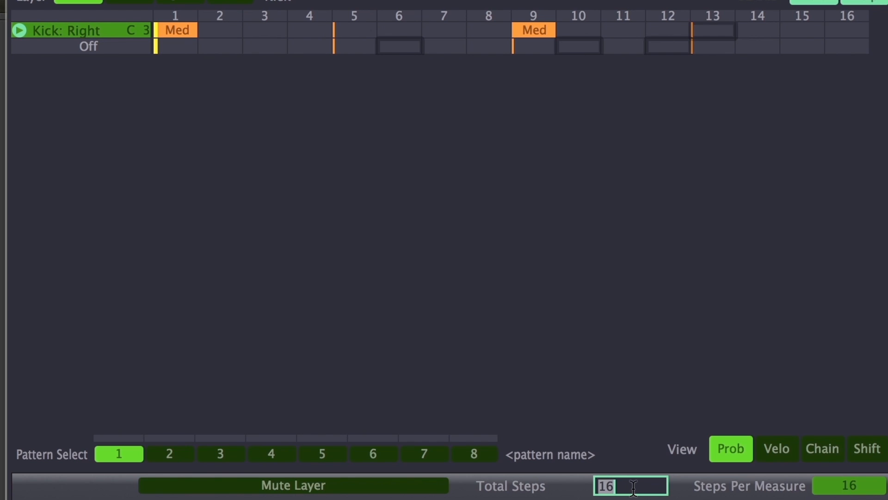
text(32)
key(Return)
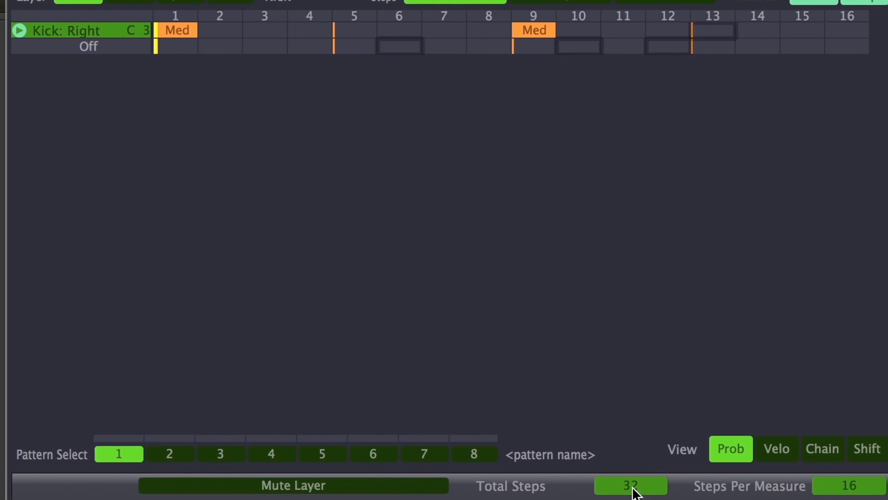
Step: On the Kick layer, add a Med Off cell on step 9 and Med Kick: Right and Off pairs on steps 7 and 16
click(531, 52)
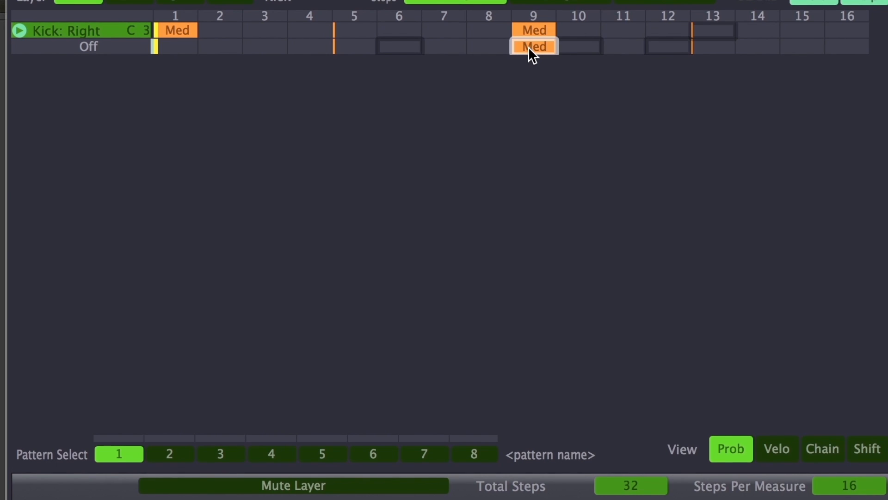
click(449, 32)
click(448, 46)
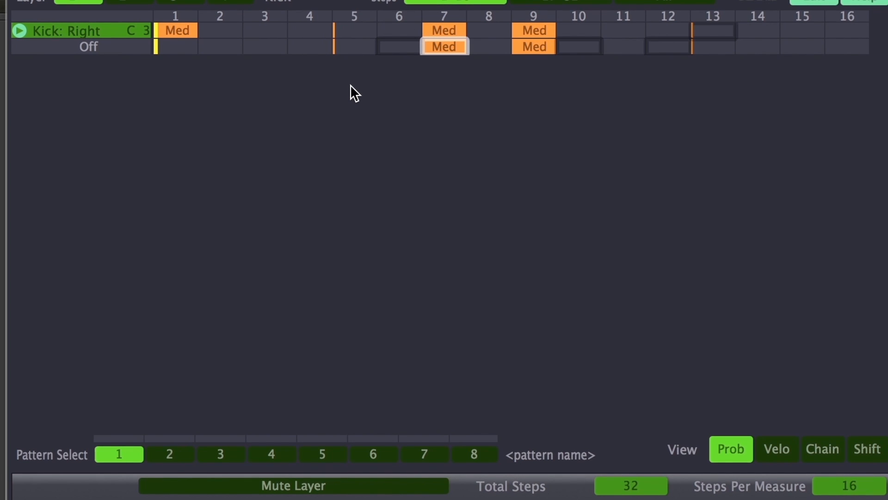
click(847, 32)
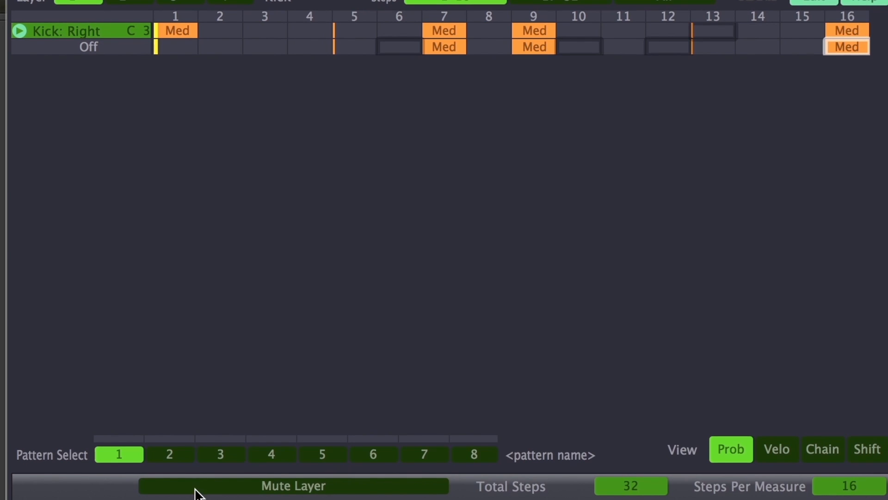
Step: On steps 17–32 of the Kick layer, add a Med Kick: Right hit on 17 and Med Kick: Right and Off pairs on 19, 22, 26 and 31
click(587, 3)
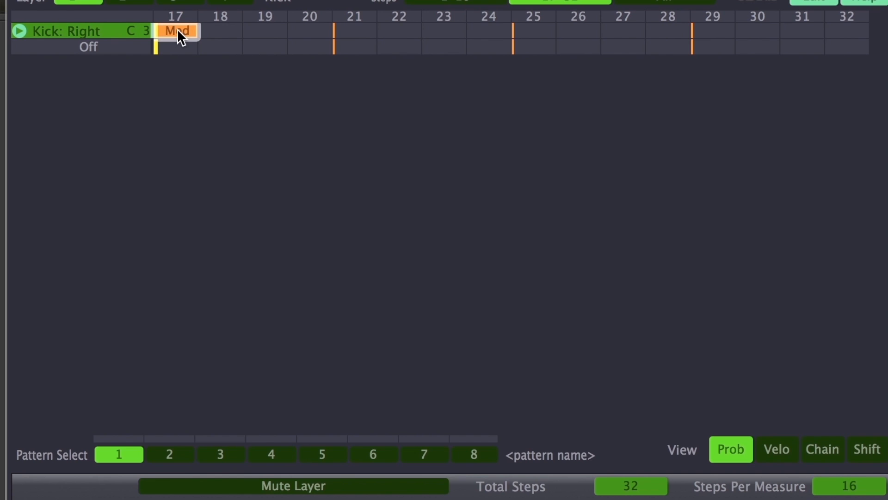
click(265, 32)
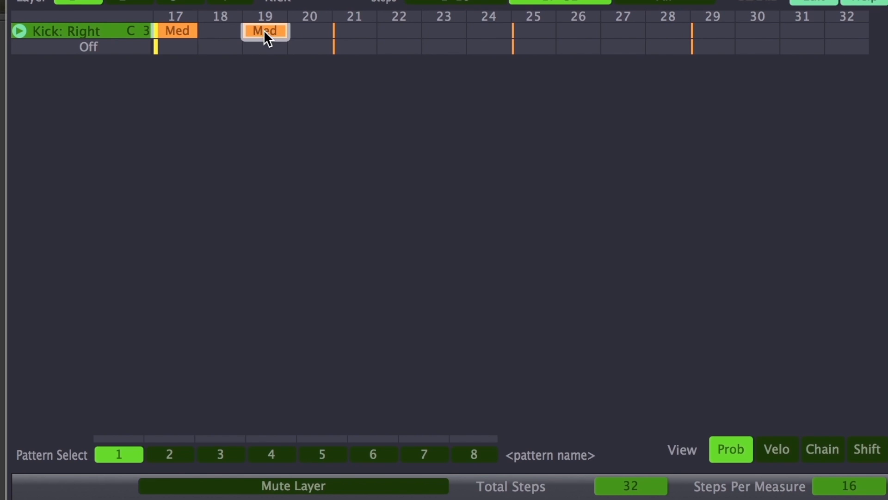
click(409, 27)
click(401, 47)
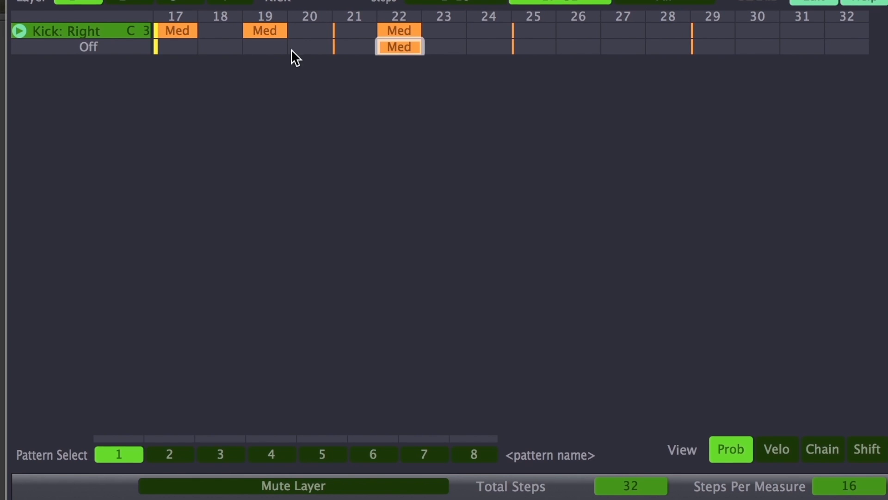
click(263, 46)
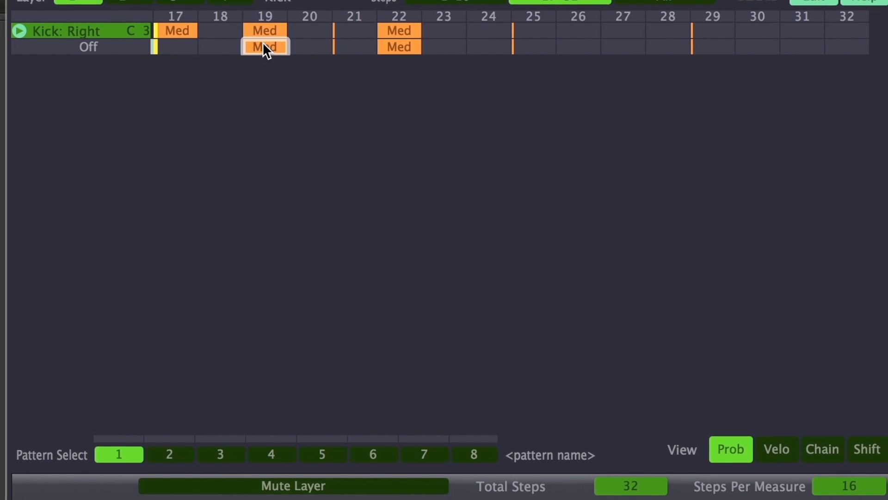
click(583, 30)
click(587, 49)
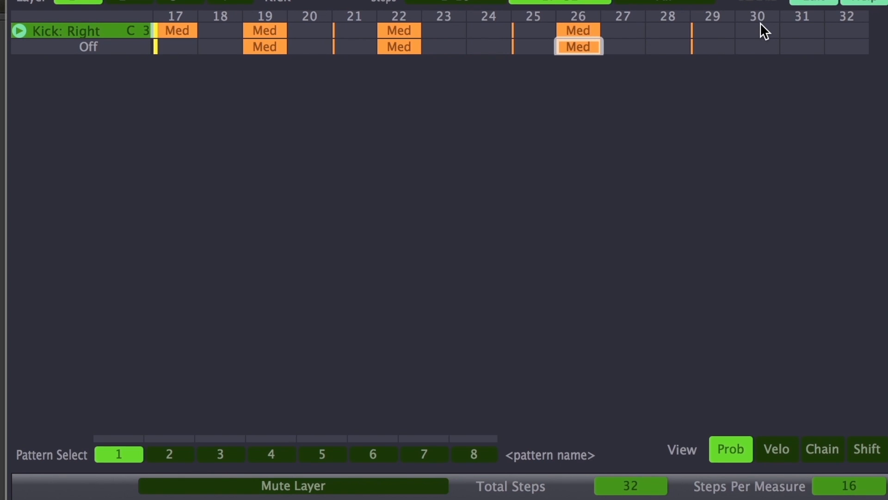
click(805, 33)
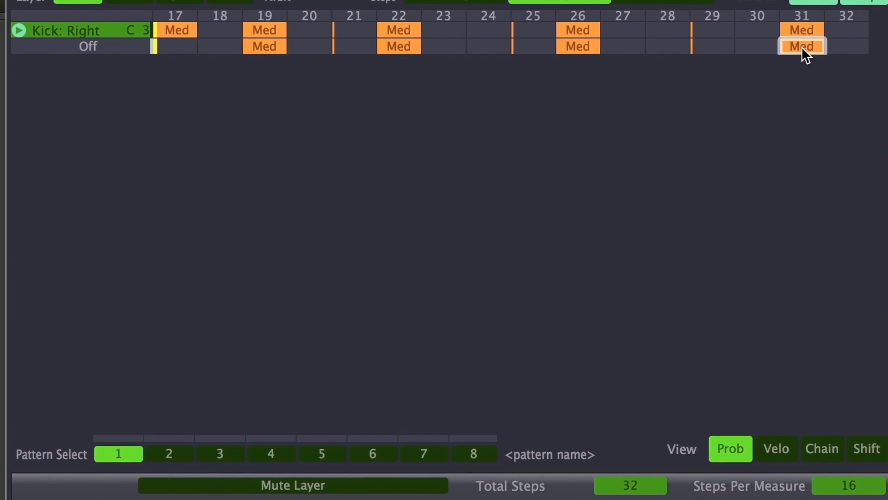
Step: On the Snare - Toms layer, add a Med Snare: Edge and Off pair on step 7 and Low R.Tom 1: Center hits on 6, 14 and 15
click(117, 2)
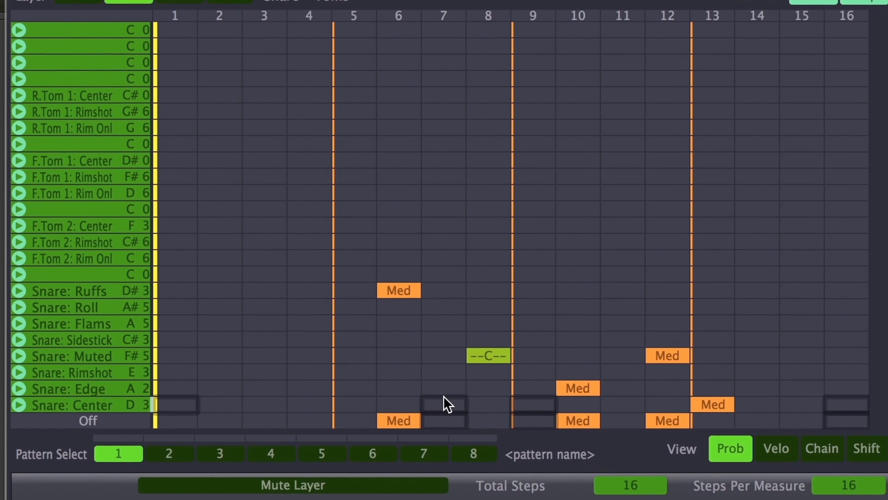
click(443, 382)
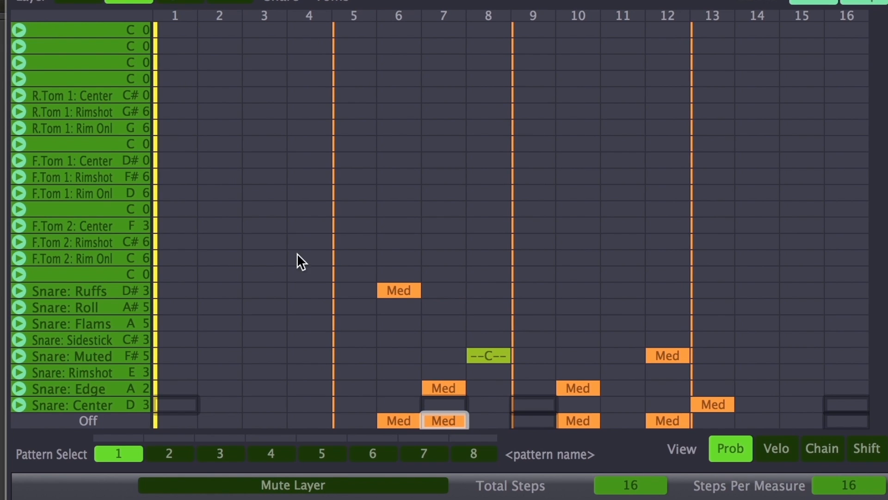
click(398, 95)
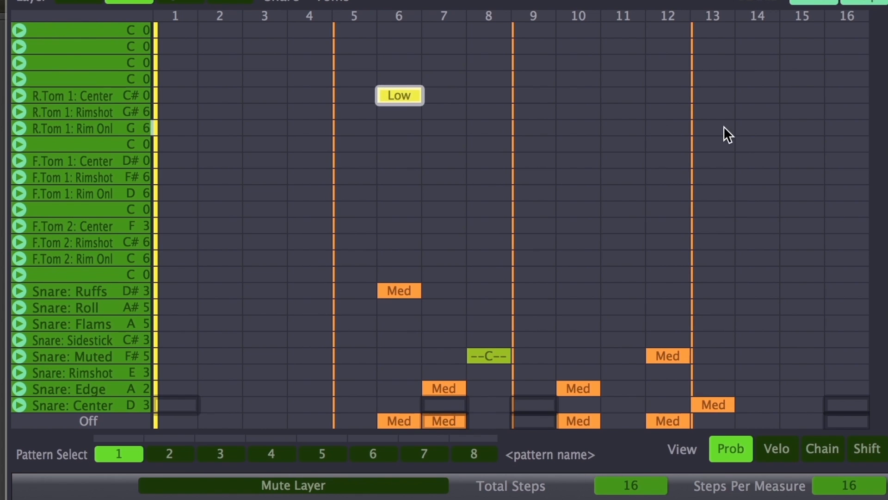
click(759, 97)
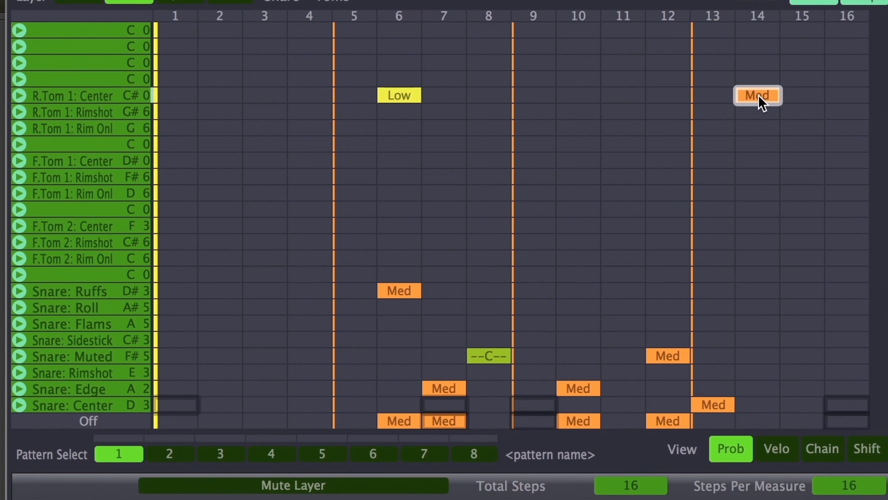
drag(758, 97, 759, 118)
click(803, 95)
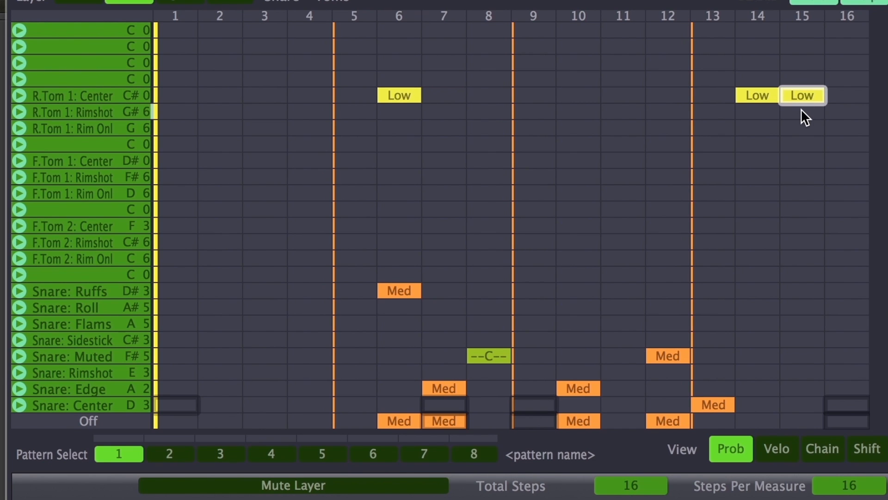
Step: Play the pattern briefly, stop it and add Med Off cells on steps 14 and 15 of the Snare - Toms layer
key(space)
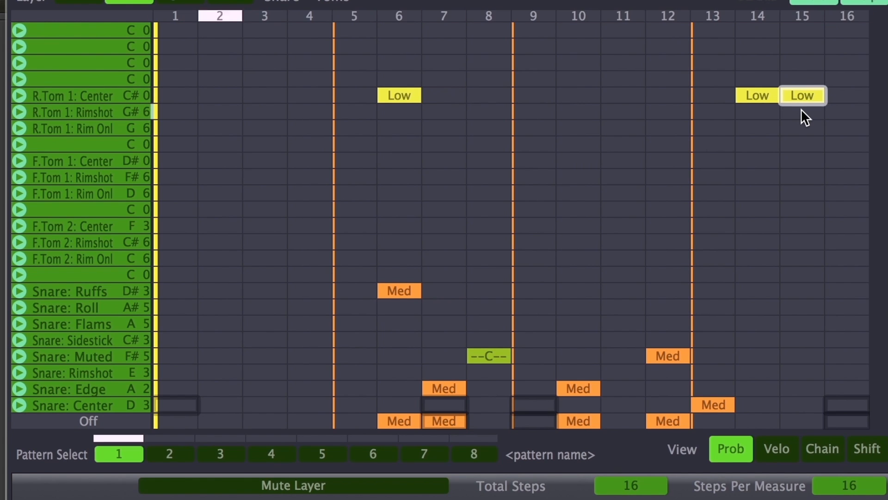
key(space)
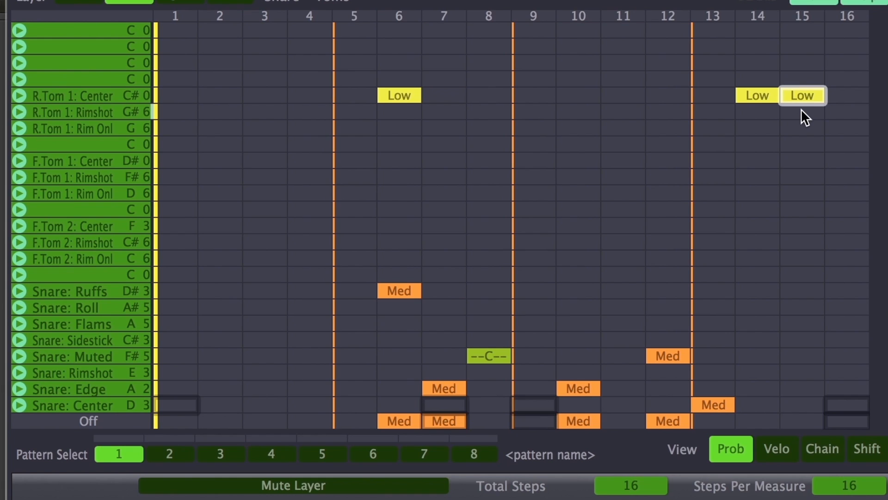
click(763, 424)
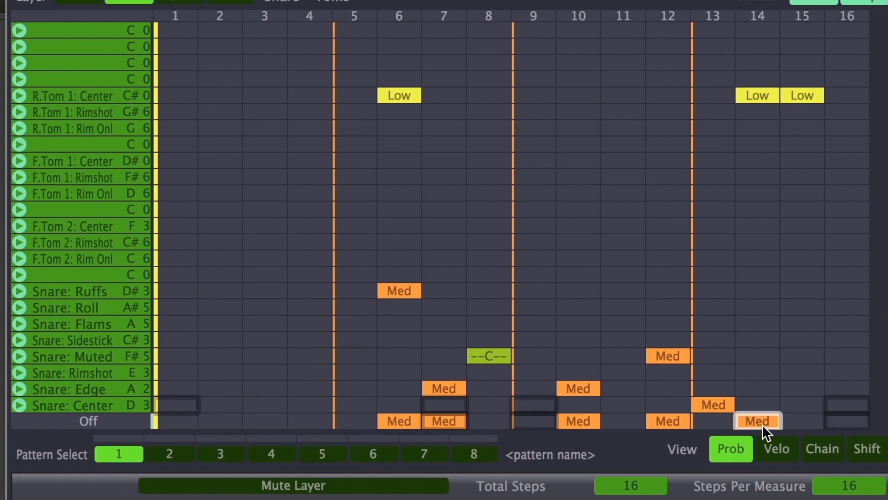
click(807, 422)
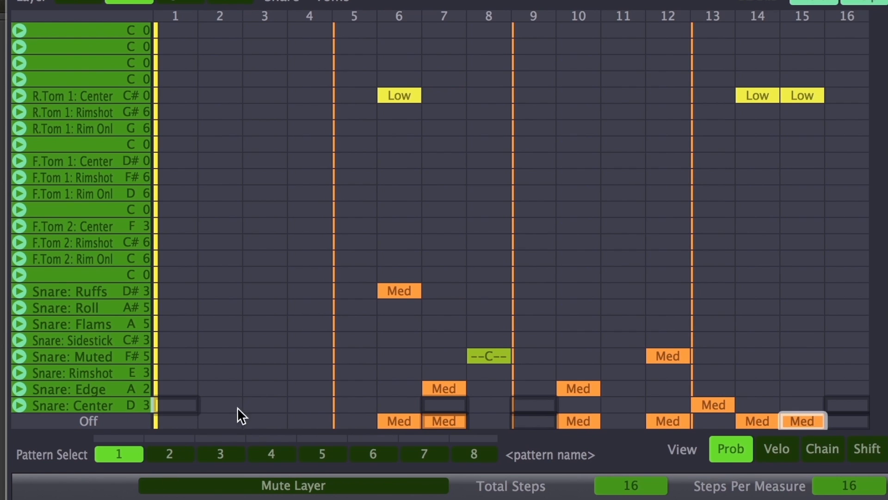
Step: Add Low Snare: Center hits with Med Off cells on steps 3 and 16, and play the pattern
click(264, 404)
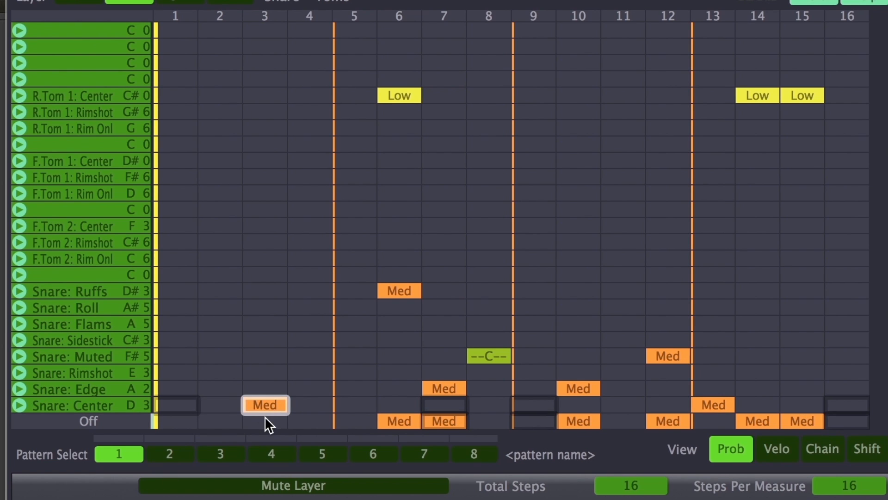
click(265, 416)
drag(265, 404, 265, 435)
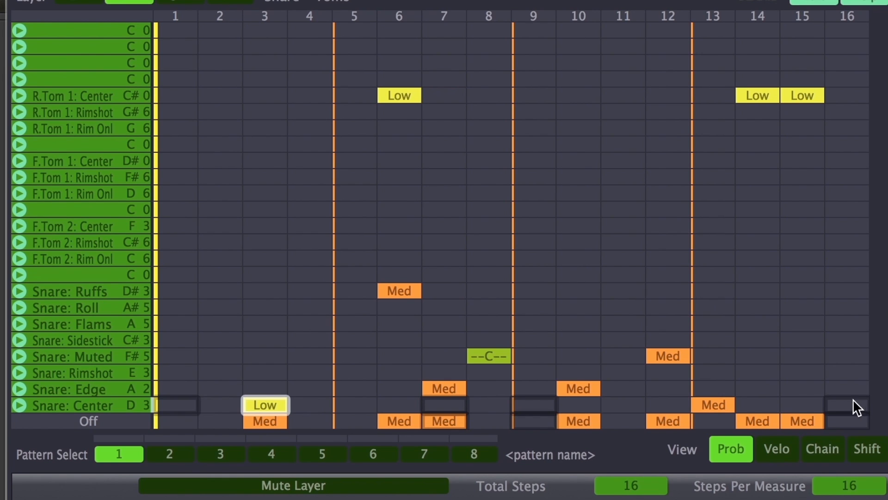
click(848, 419)
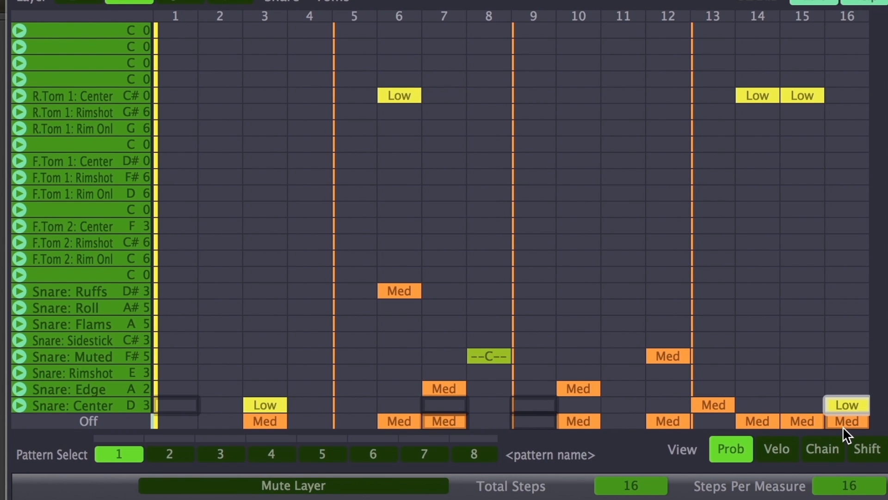
key(space)
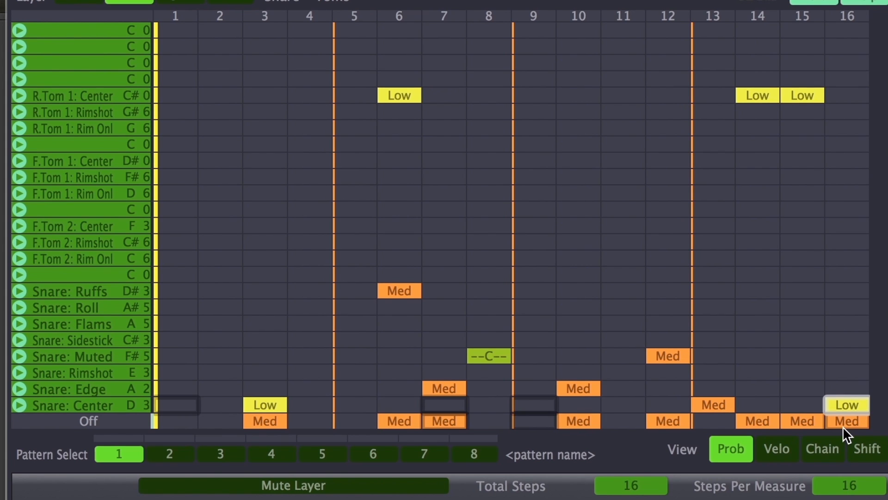
Step: Switch to the Cymbals layer and show the chain view for the hi-hat rows
click(180, 2)
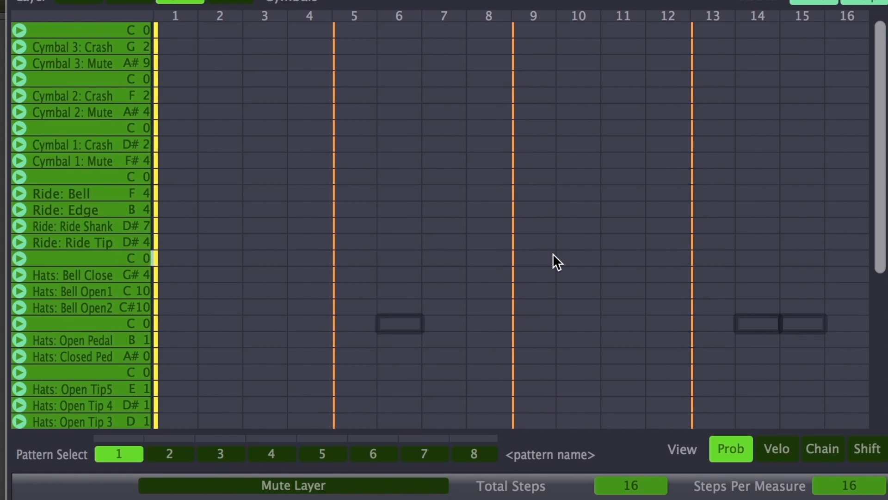
scroll(553, 257, down, 4)
scroll(444, 268, down, 2)
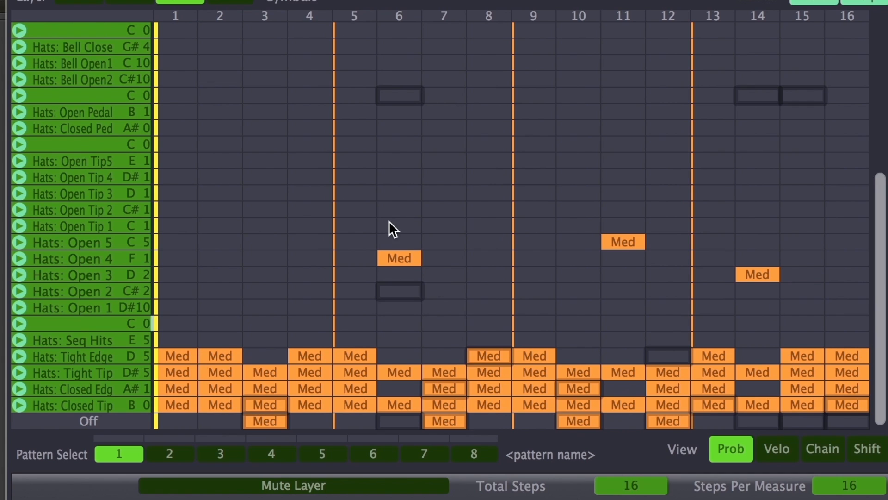
click(833, 446)
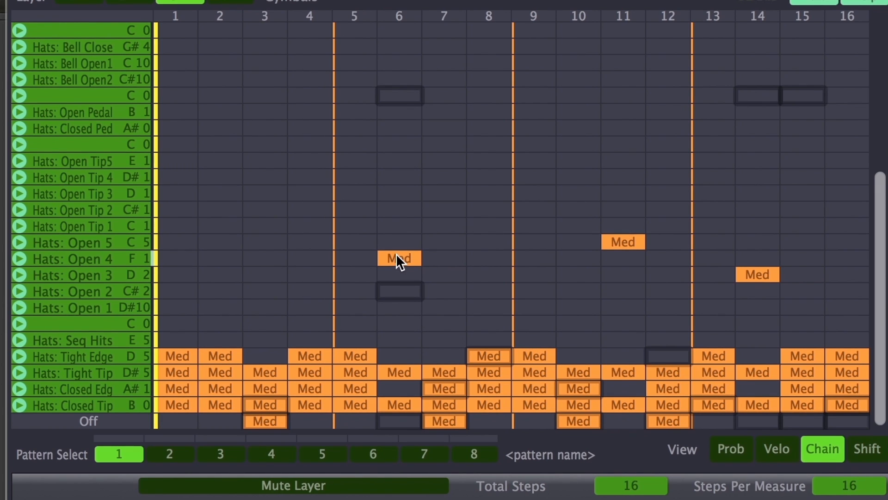
drag(396, 253, 488, 127)
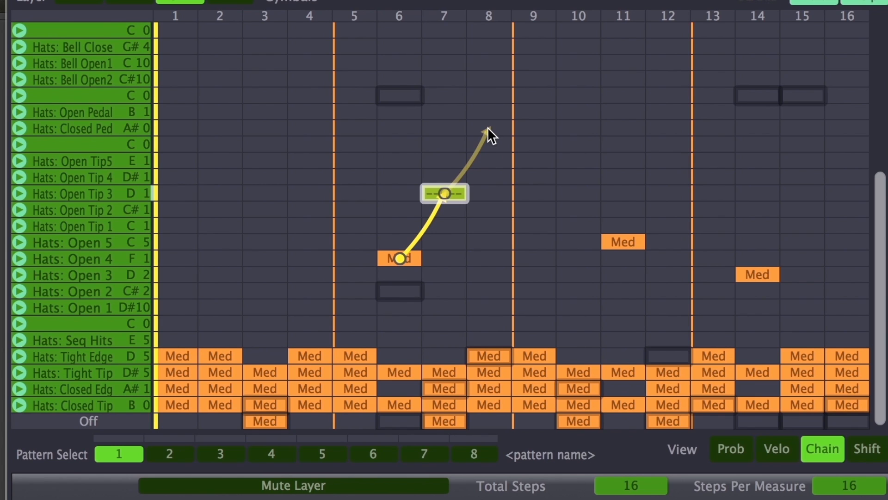
drag(488, 127, 543, 120)
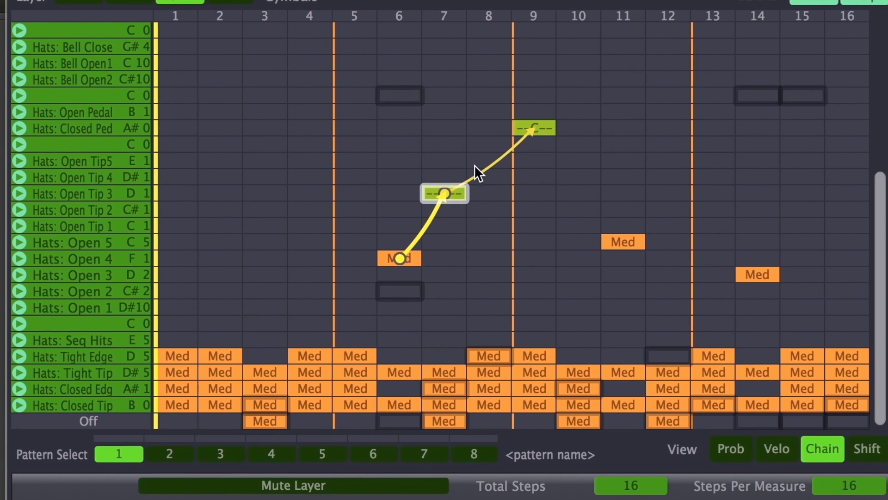
click(534, 124)
click(437, 192)
click(436, 192)
Step: Chain the open hats to Hats: Closed Ped: step 6 via Open Tip 3 on 8 to 9, step 11 to 13, and step 14 to 16
drag(398, 257, 542, 125)
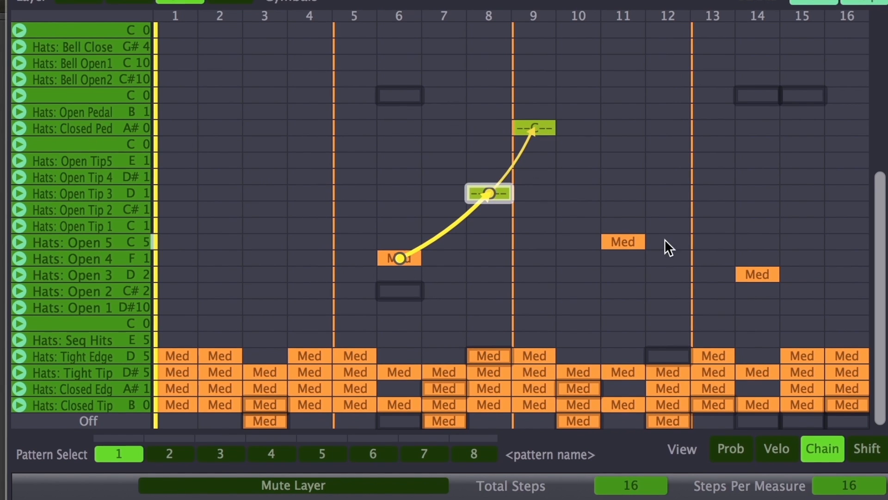
drag(624, 238, 713, 124)
drag(765, 271, 843, 124)
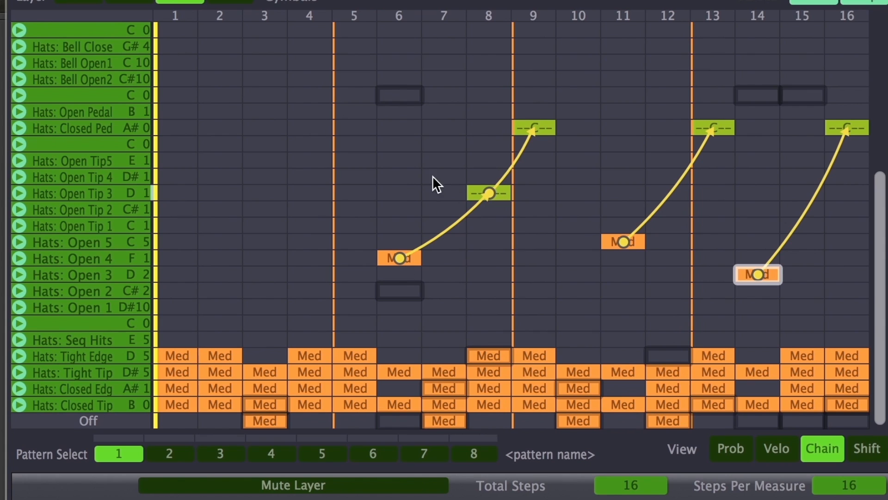
drag(408, 257, 446, 370)
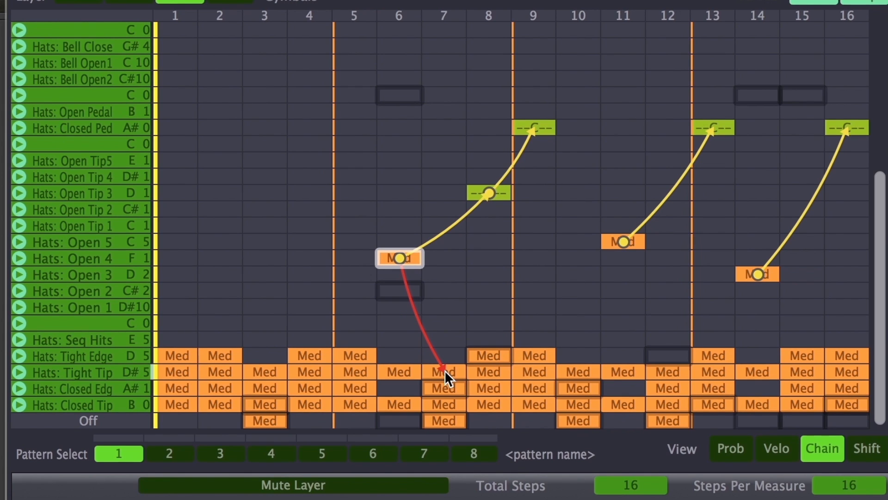
drag(407, 256, 441, 383)
drag(407, 255, 443, 407)
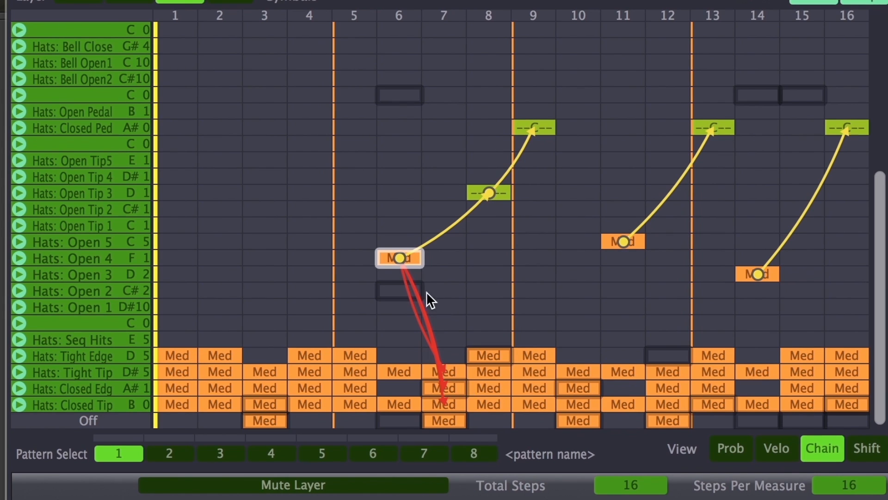
click(446, 367)
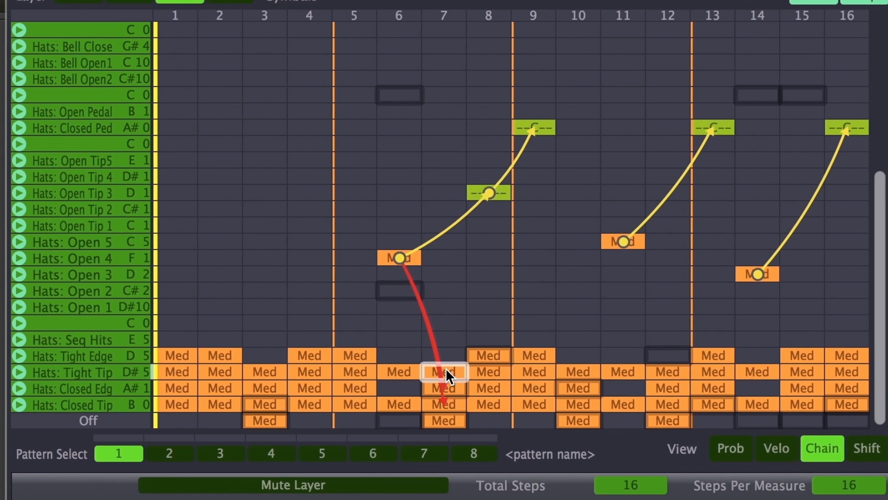
click(439, 389)
click(440, 407)
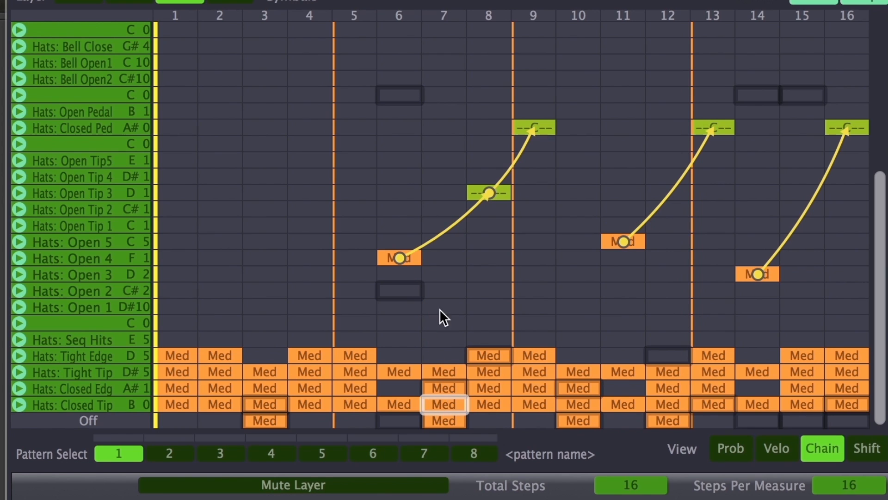
Step: Chain Hats: Open 4 on step 6 to the Off cell on step 7, and Hats: Open 5 on step 11 to the Off cell on step 12
drag(403, 258, 443, 417)
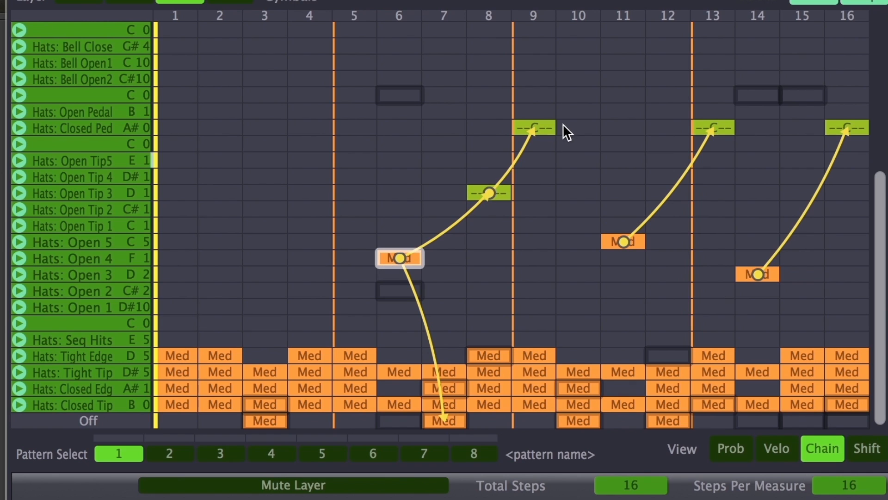
drag(631, 238, 670, 416)
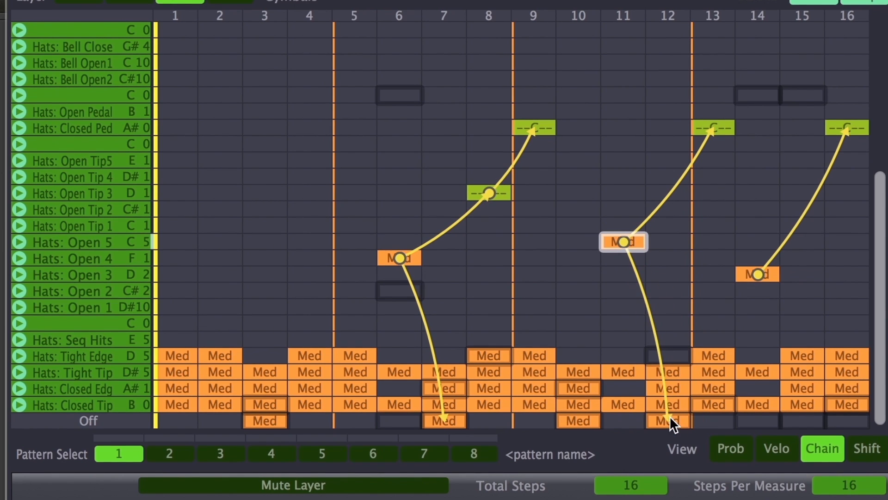
Step: Add negative chain links from Hats: Open 3 on step 14 to the four tight and closed hits on step 15, and between the three open-hat hits
click(753, 270)
drag(753, 270, 794, 360)
drag(758, 274, 799, 369)
drag(759, 273, 796, 391)
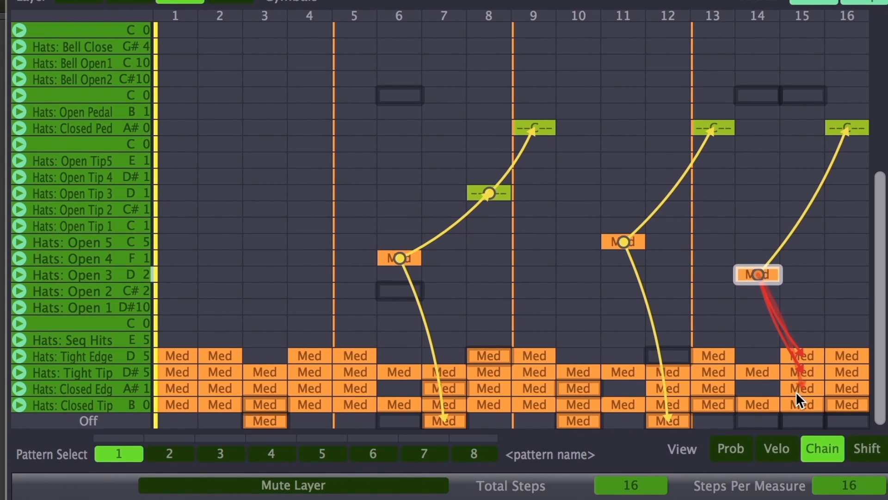
drag(758, 275, 797, 405)
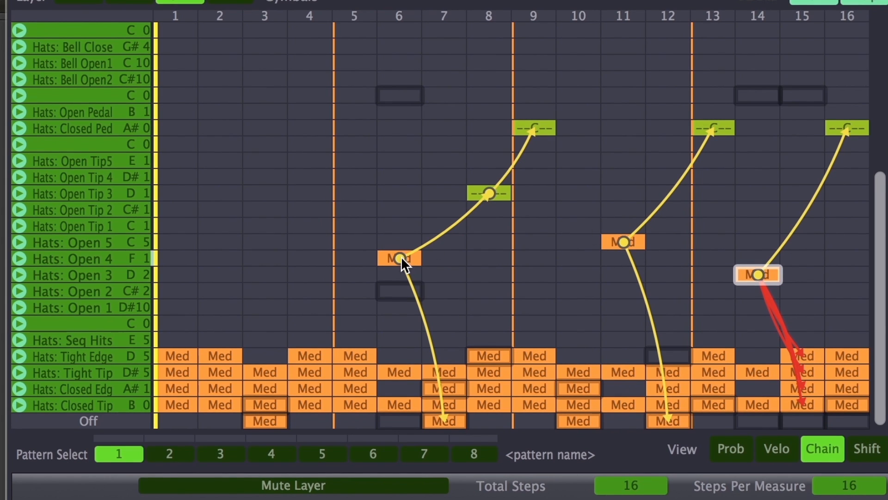
drag(402, 257, 757, 274)
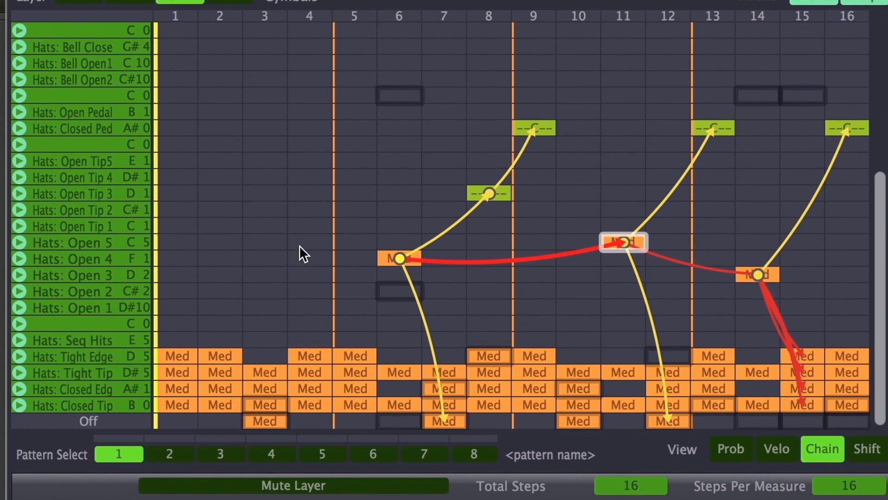
Step: Add a negative chain link between Hats: Open 4 on step 6 and Hats: Open 3 on step 14
drag(397, 255, 752, 275)
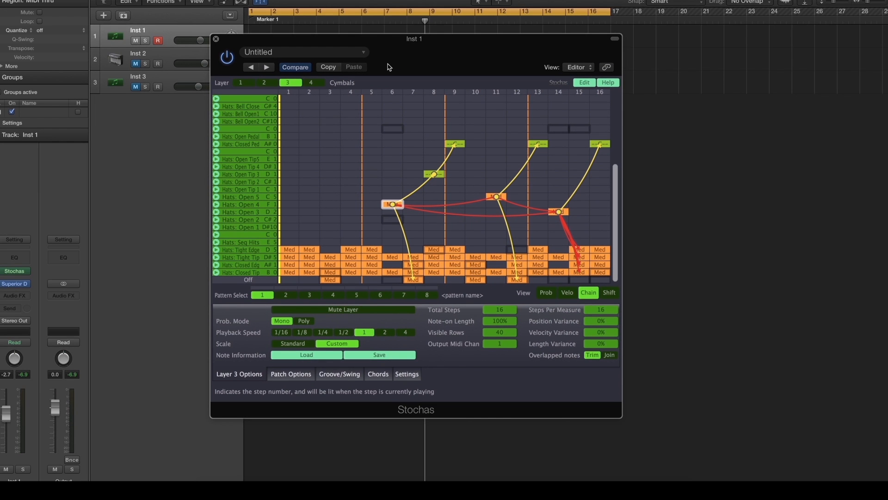
Step: Open the Stochas window of Inst 2 in place of the Inst 1 window and audition its chord pattern
click(166, 54)
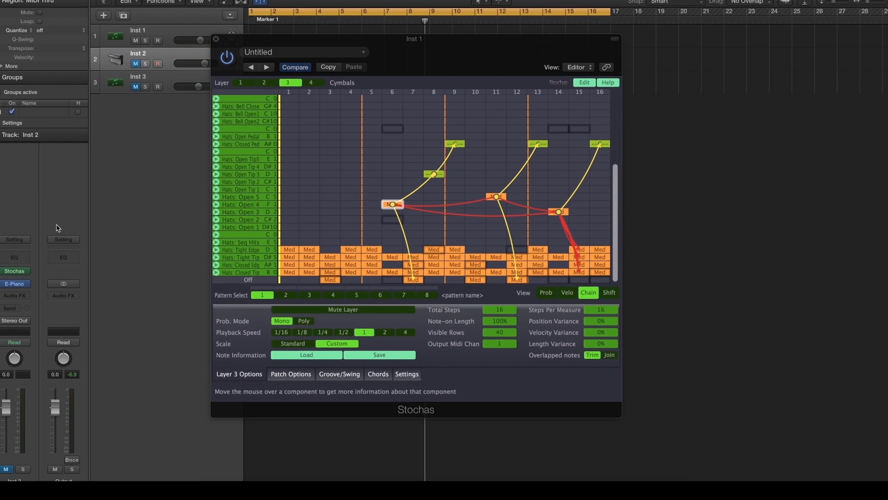
click(216, 41)
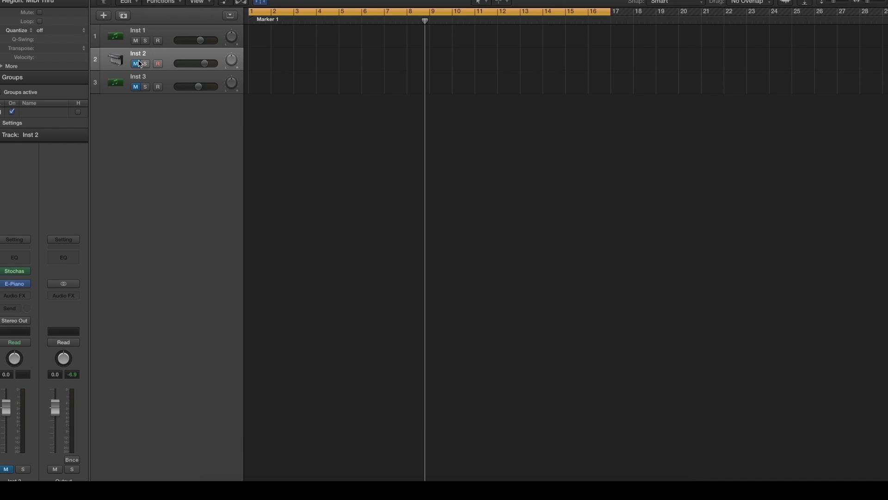
click(17, 273)
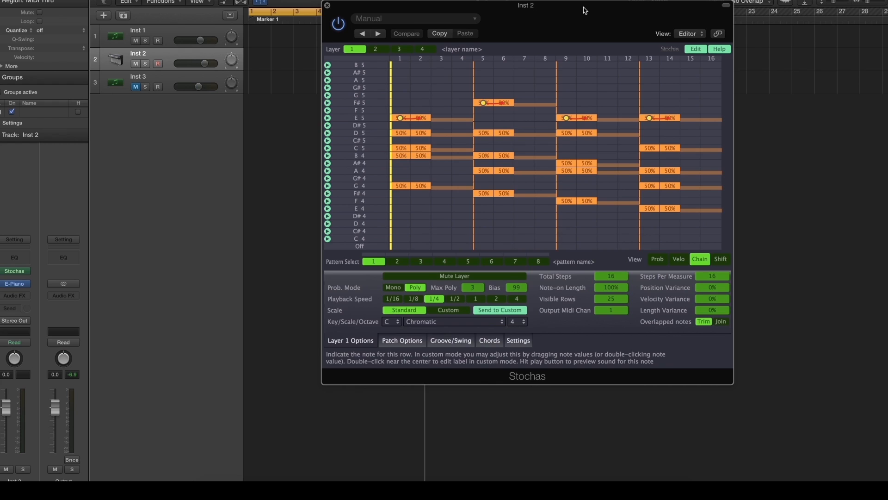
drag(582, 10, 524, 12)
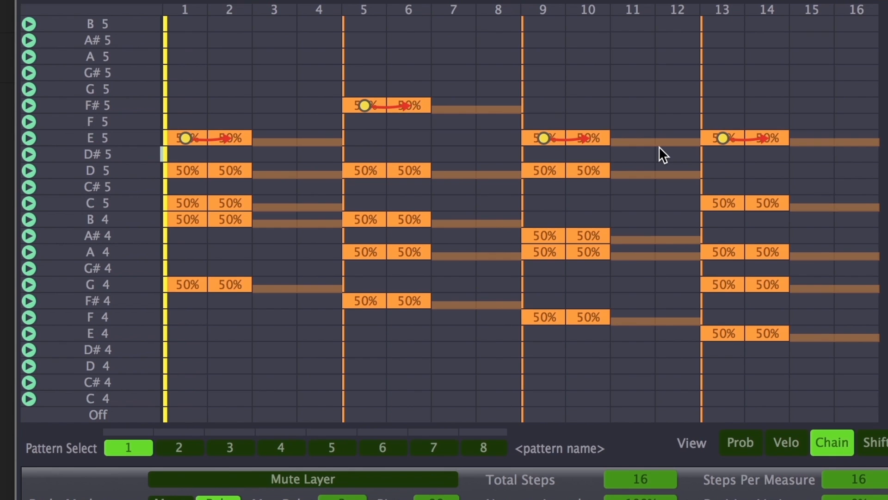
key(space)
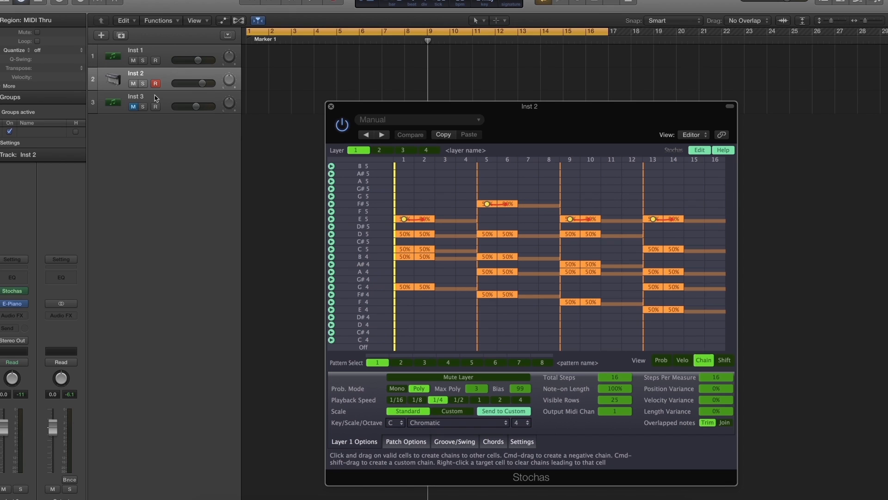
Step: Open the Stochas window of Inst 3 in place of the Inst 2 window
click(150, 99)
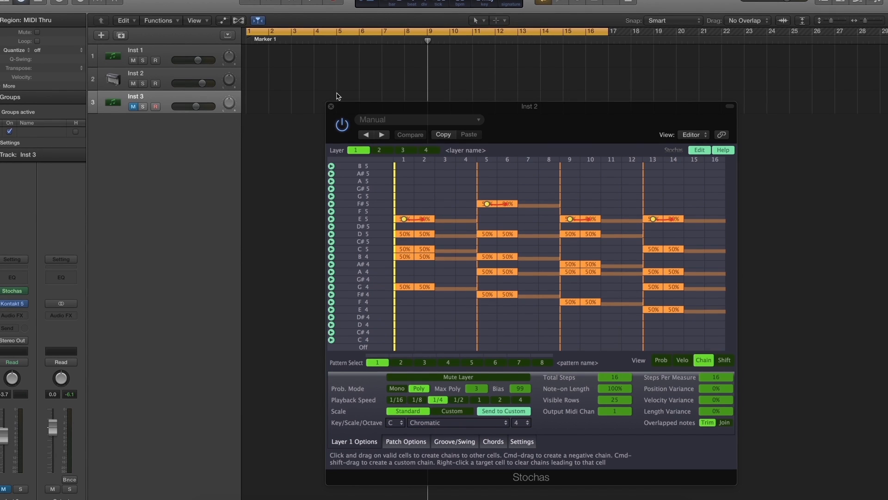
click(331, 106)
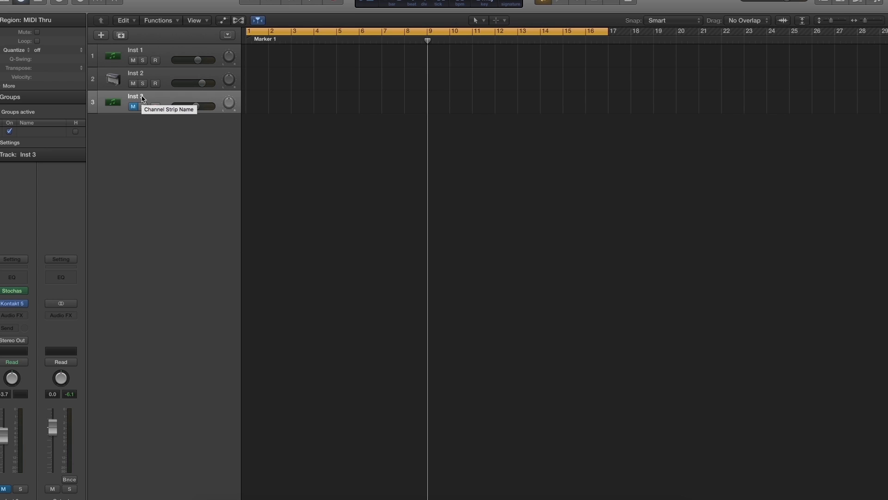
click(12, 292)
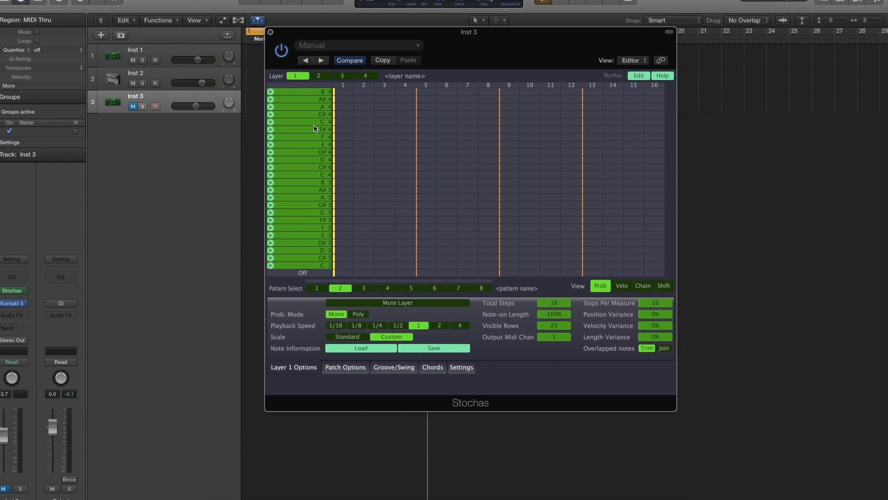
drag(305, 32, 321, 54)
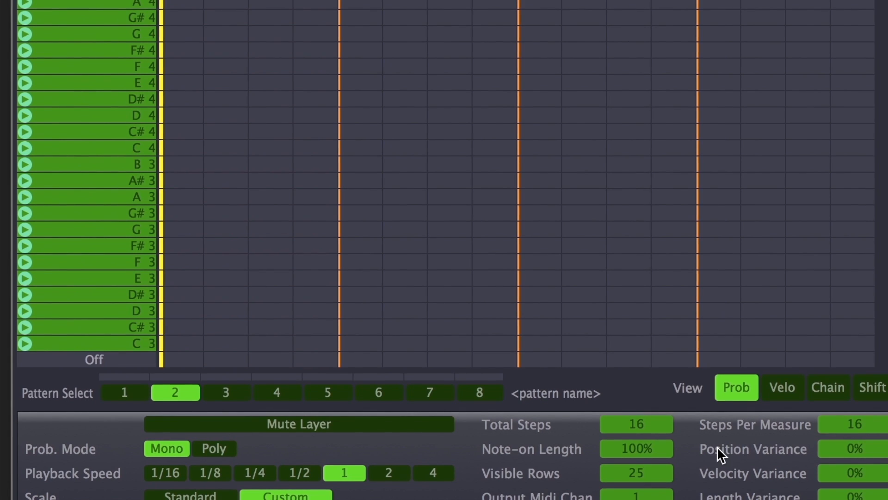
Step: Set the Inst 3 layer to 5 steps per measure and 20 total steps
double_click(874, 429)
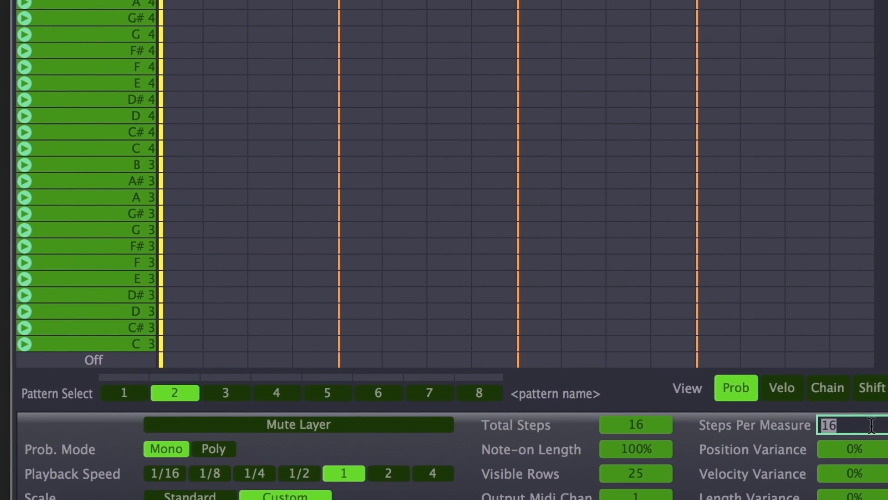
text(5)
key(Return)
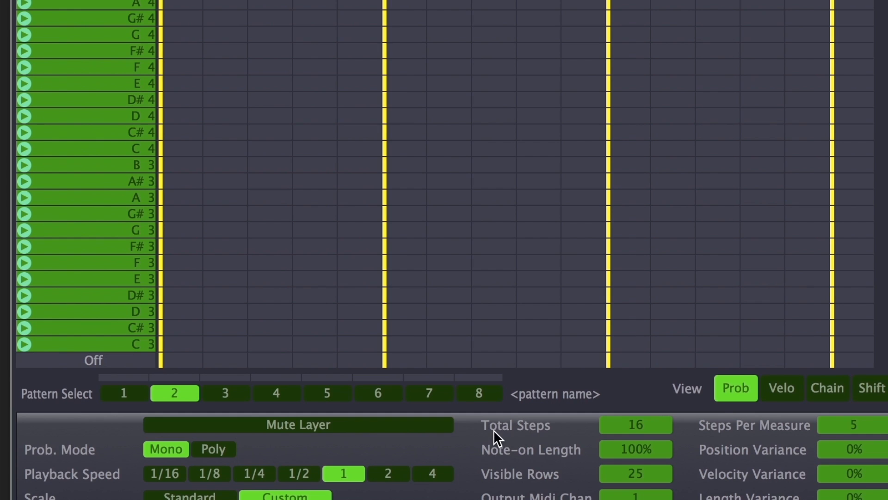
click(642, 428)
text(20)
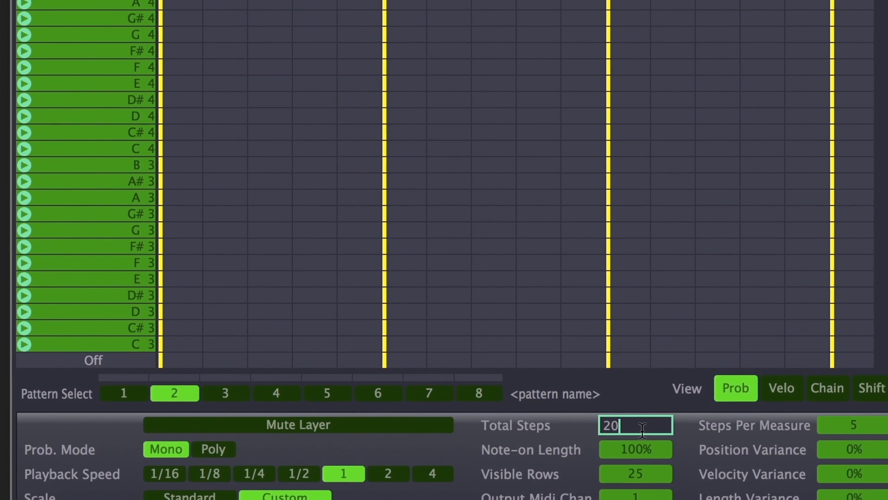
key(Return)
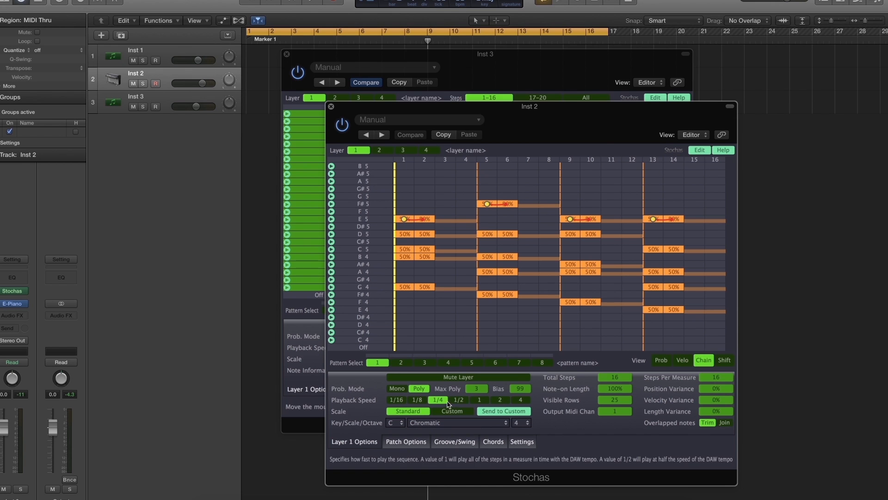
Step: Move the Inst 2 window aside and switch the Inst 3 layer to the Standard scale at octave 2
drag(405, 110, 572, 93)
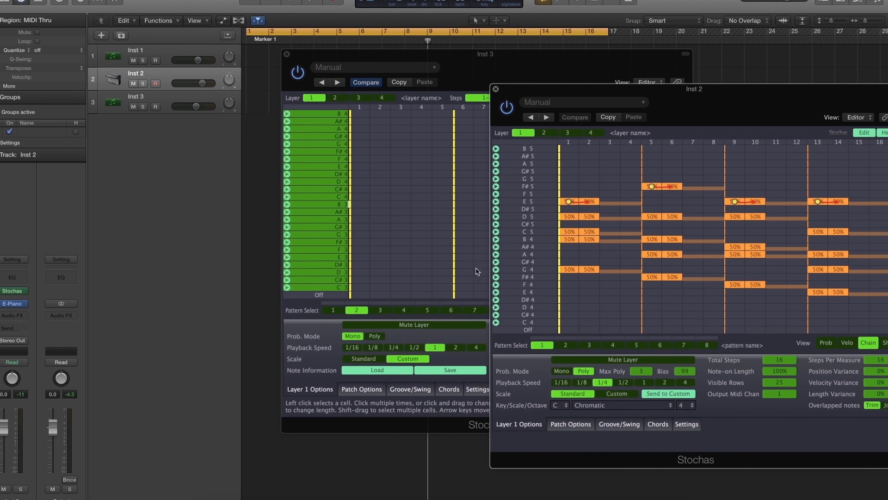
click(325, 333)
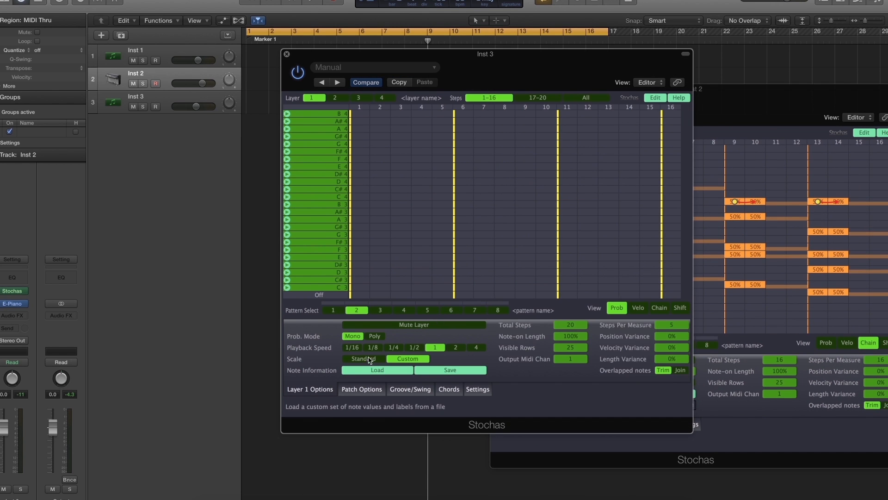
click(364, 359)
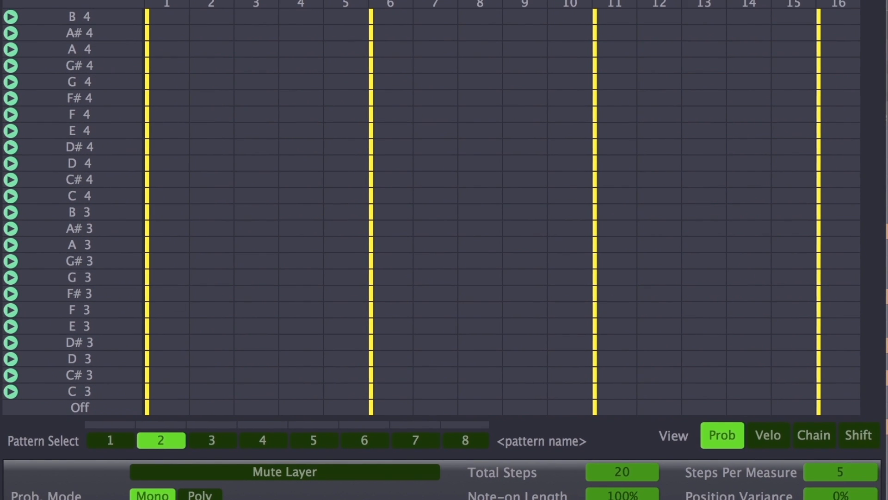
click(278, 499)
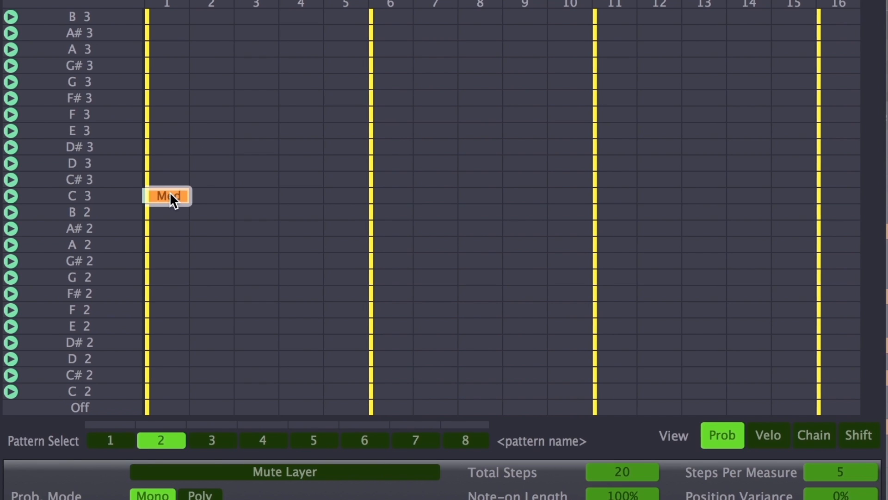
Step: Enter C 3 held over steps 1 to 4, D 3 on step 5, B 2 held over steps 6 to 9, and E 3 on step 10
drag(188, 196, 329, 193)
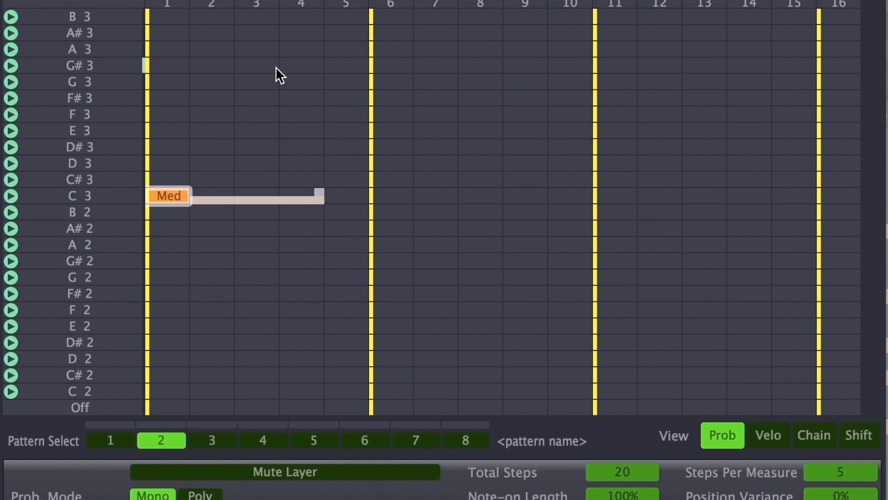
click(348, 166)
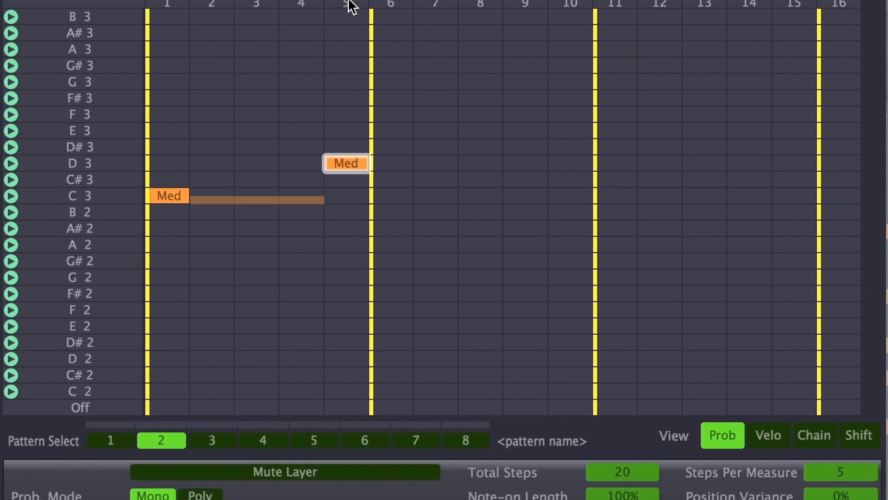
click(395, 212)
drag(395, 213, 561, 228)
click(569, 148)
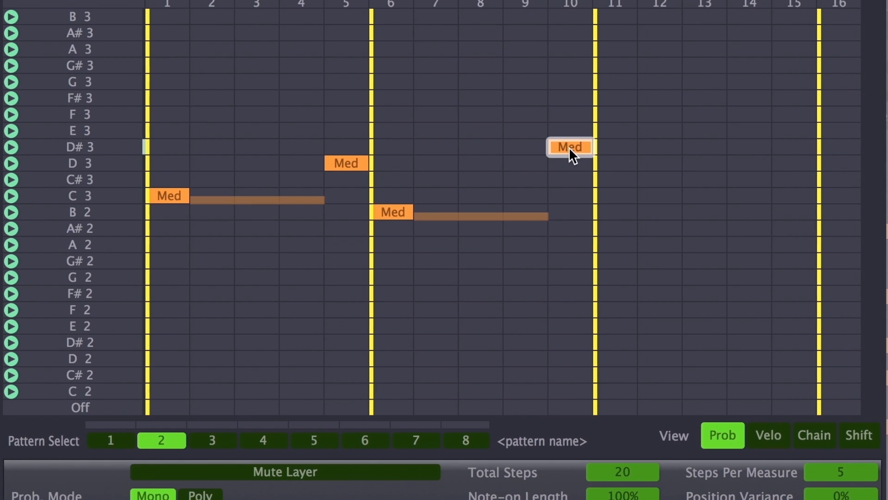
click(569, 147)
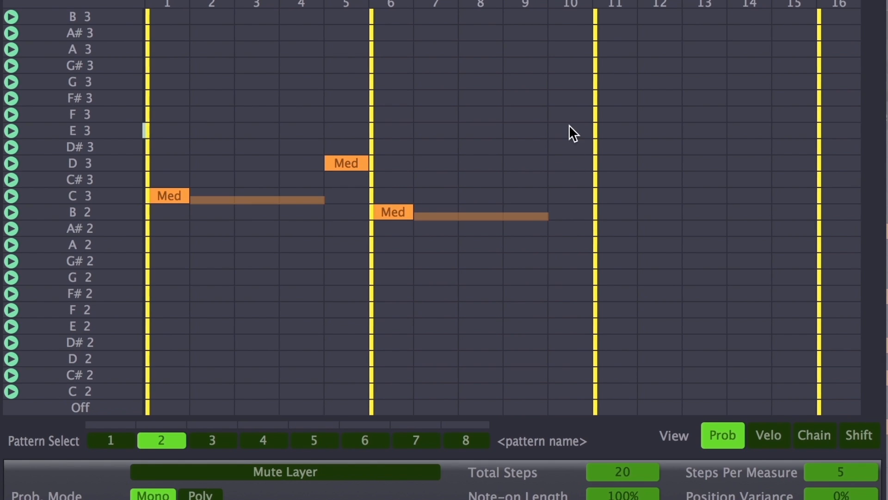
Step: Enter A# 2 held over steps 11 to 14, C 3 on step 15, and A 2 on step 16
click(620, 229)
drag(632, 230, 784, 248)
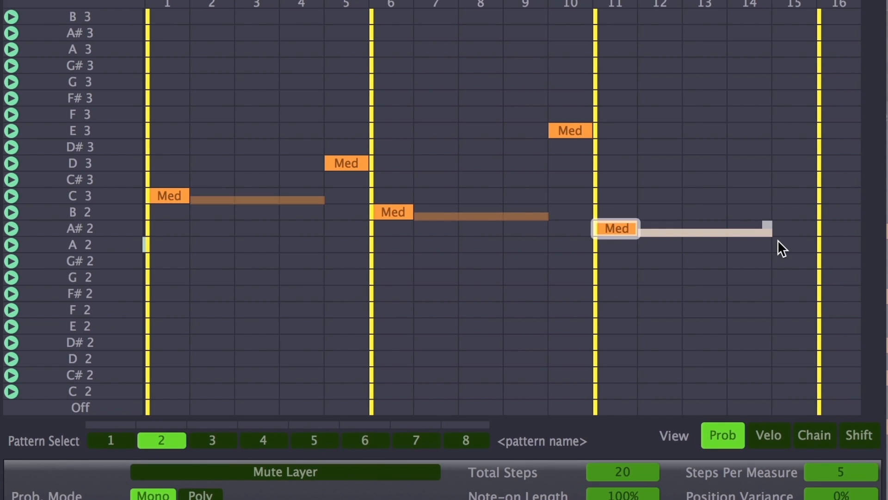
click(798, 198)
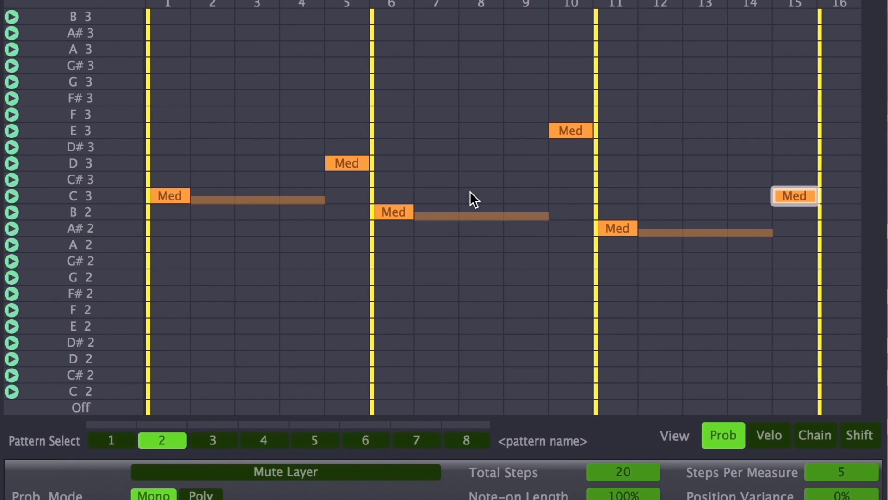
click(852, 251)
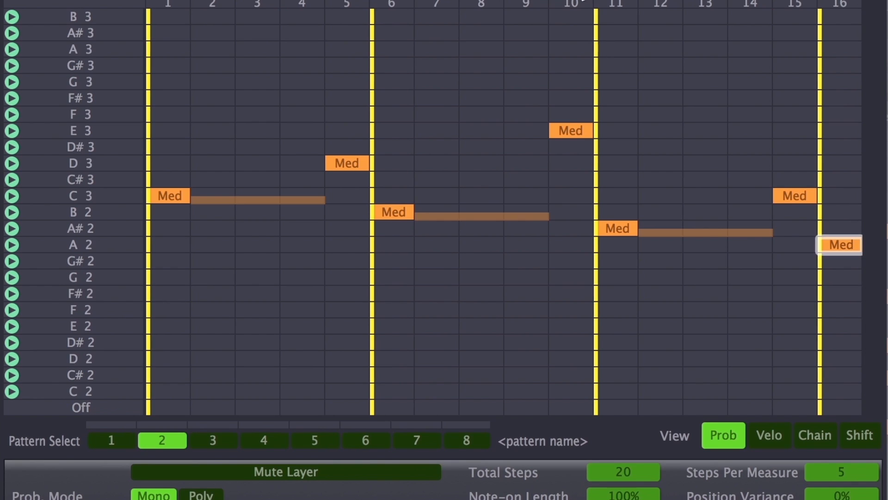
Step: Show steps 17-20, limit the A 2 note to step 16, and enter B 2 on step 17, D 3 on step 19 and E 3 on step 20
click(580, 1)
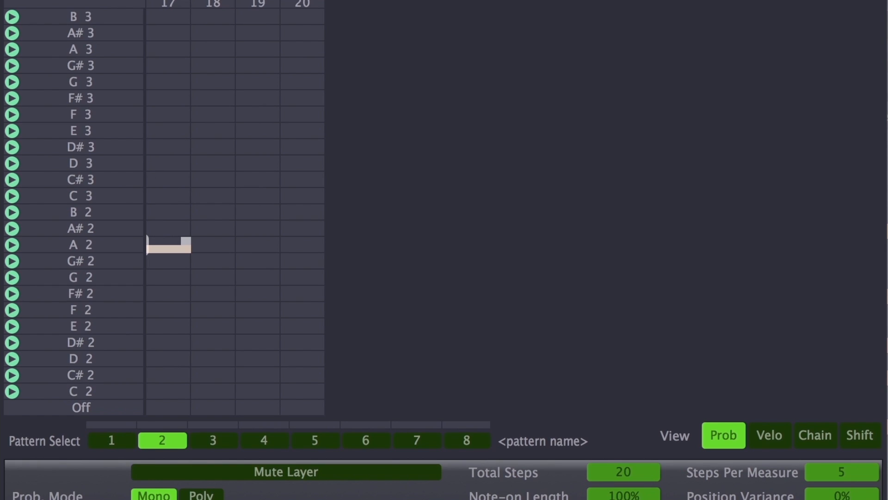
click(555, 1)
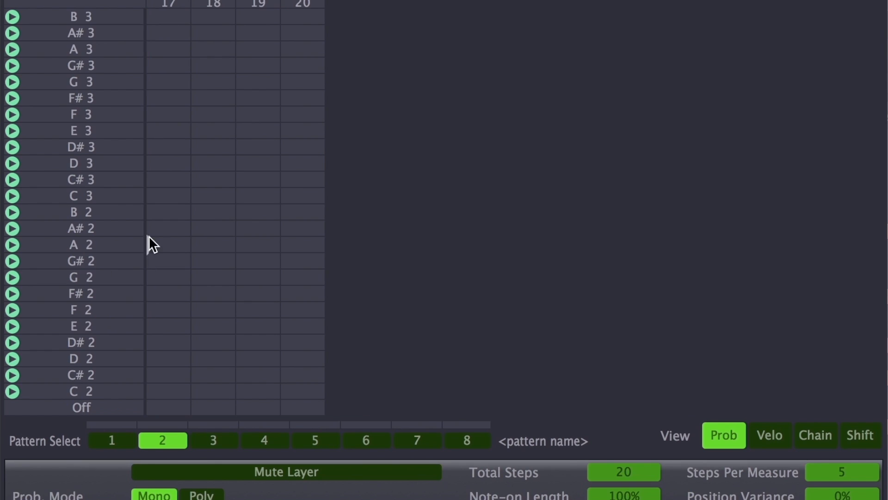
click(163, 212)
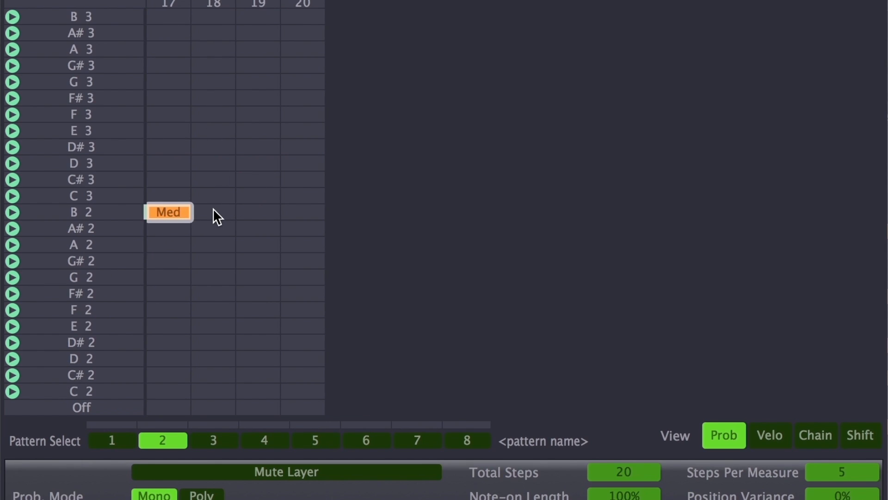
click(253, 160)
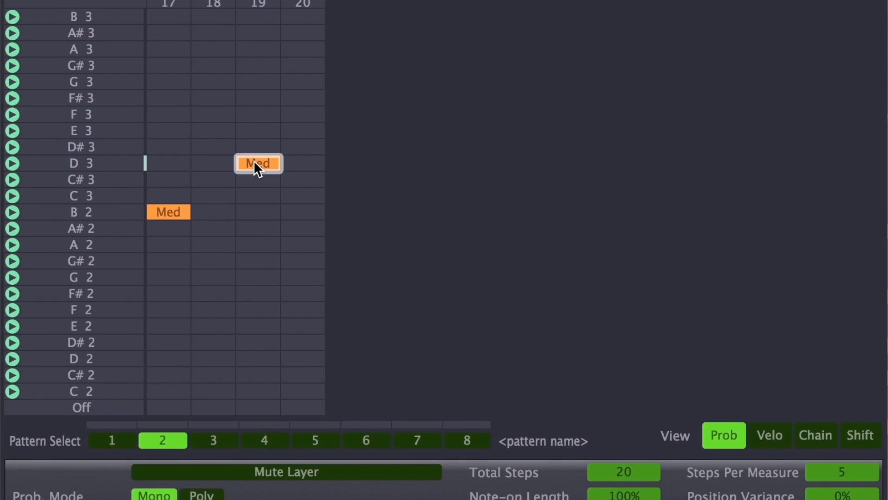
click(304, 145)
click(304, 141)
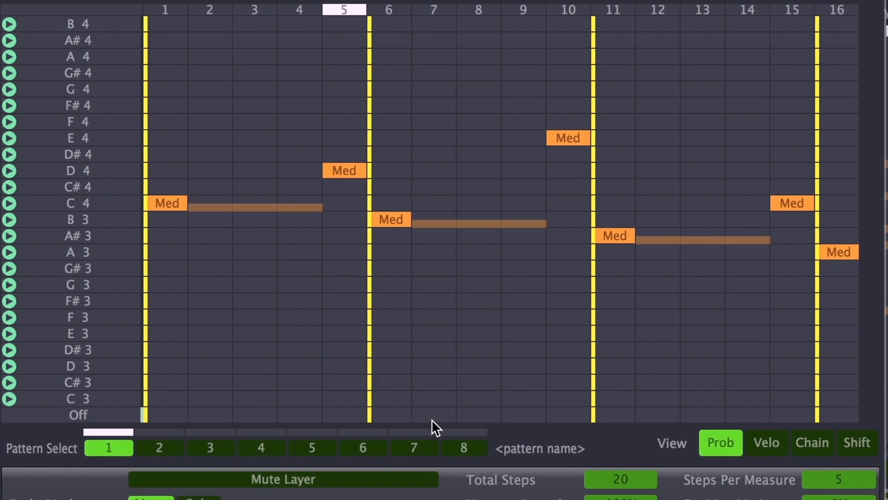
Step: Add C 4 on step 18 of the Inst 3 pattern and audition the line
key(space)
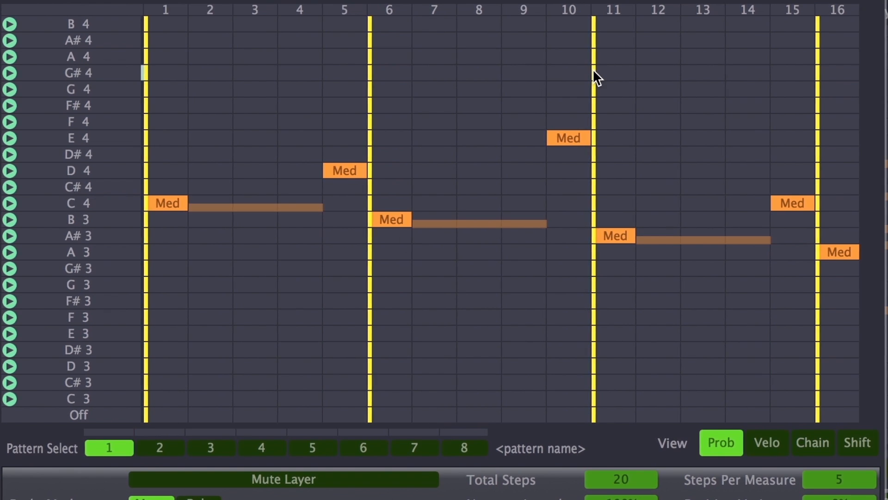
click(563, 0)
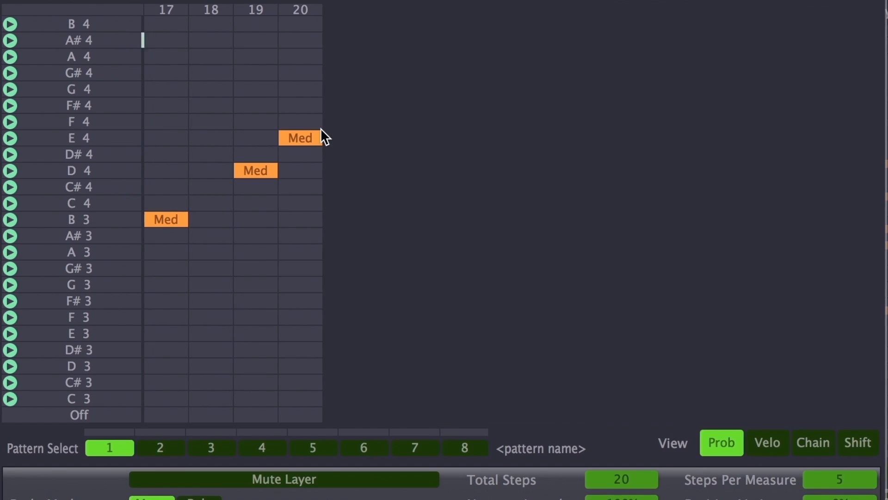
click(208, 204)
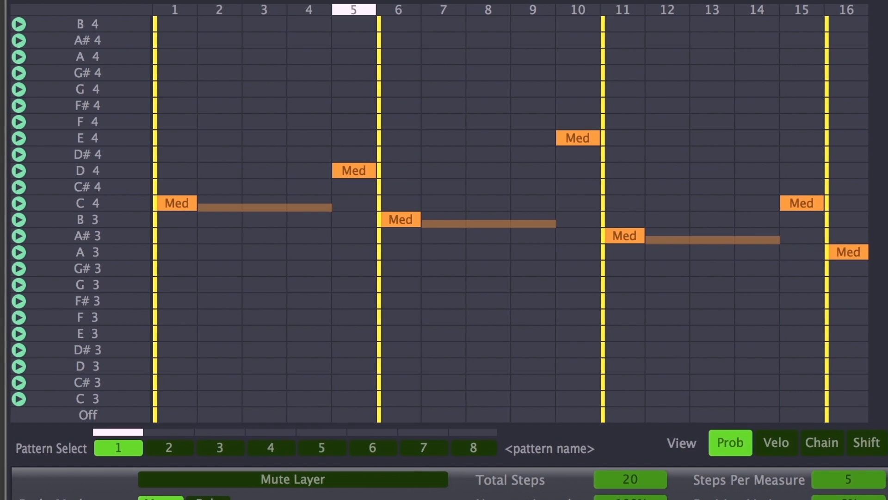
key(space)
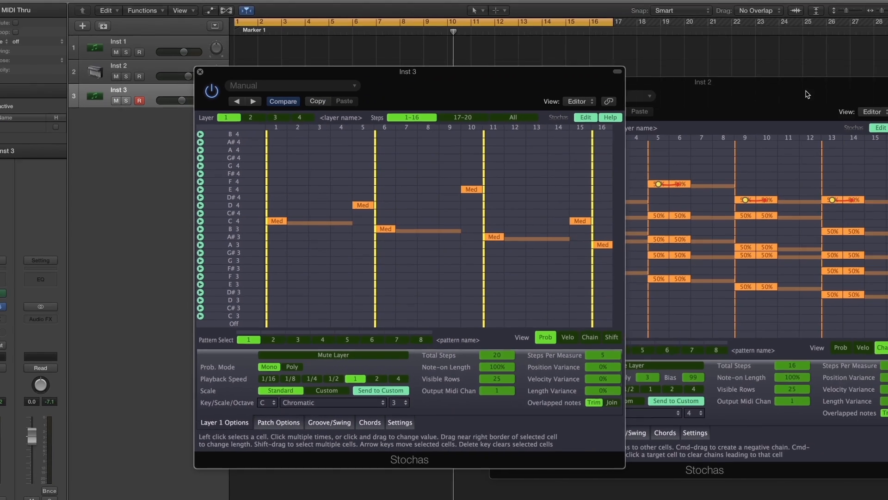
Step: Bring the Inst 2 Stochas window in front of the Inst 3 window
click(724, 95)
drag(725, 96, 542, 59)
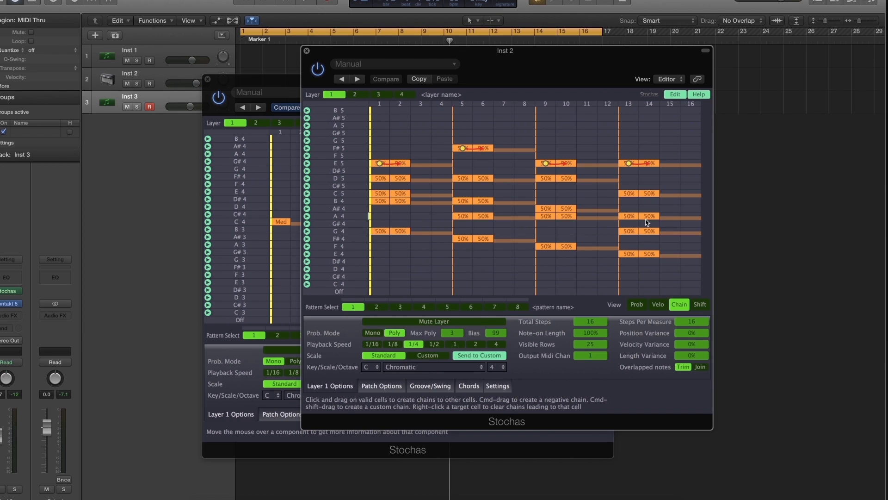
Step: Open the Stochas window of Inst 1 and review its drum layers 1, 2 and 3, down to the hi-hat rows
click(178, 51)
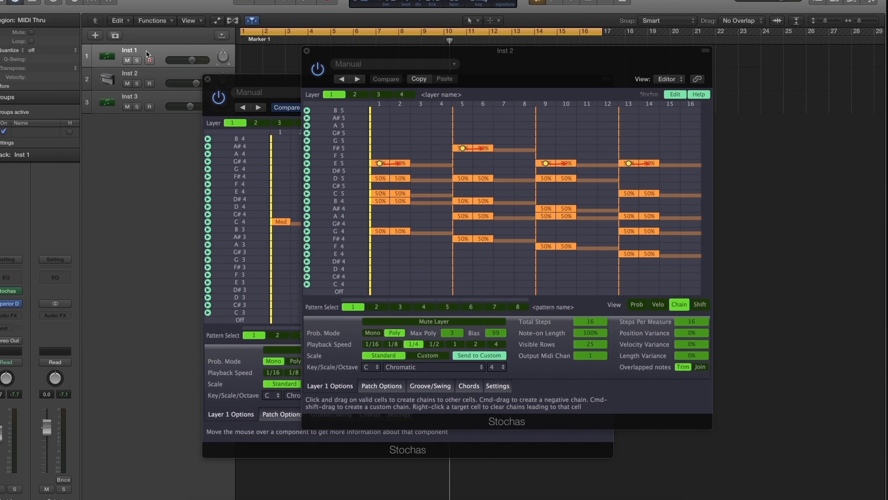
click(9, 291)
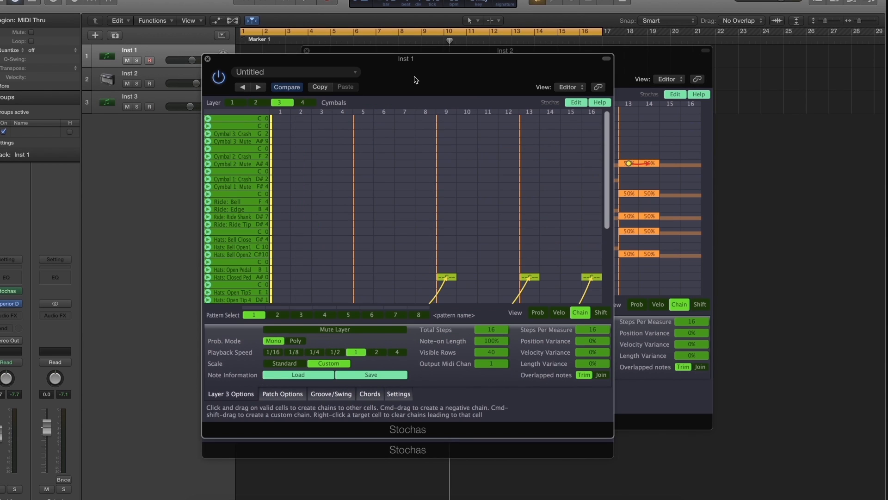
click(231, 102)
click(259, 102)
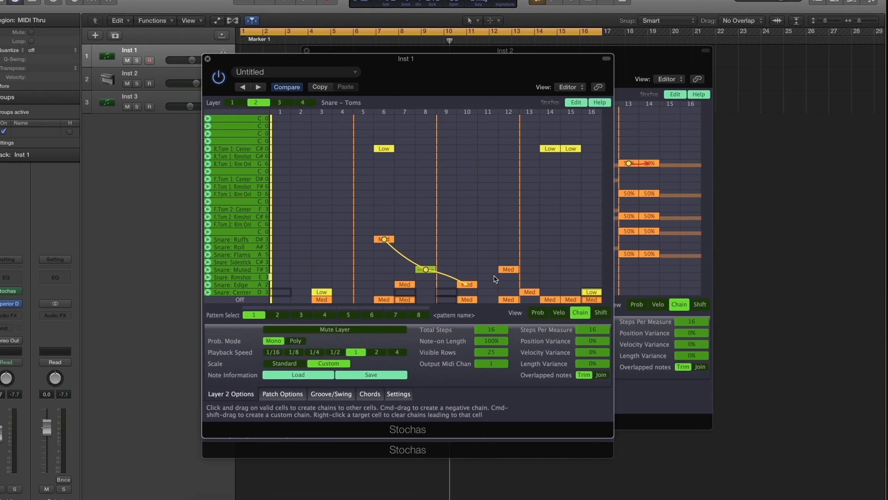
click(279, 103)
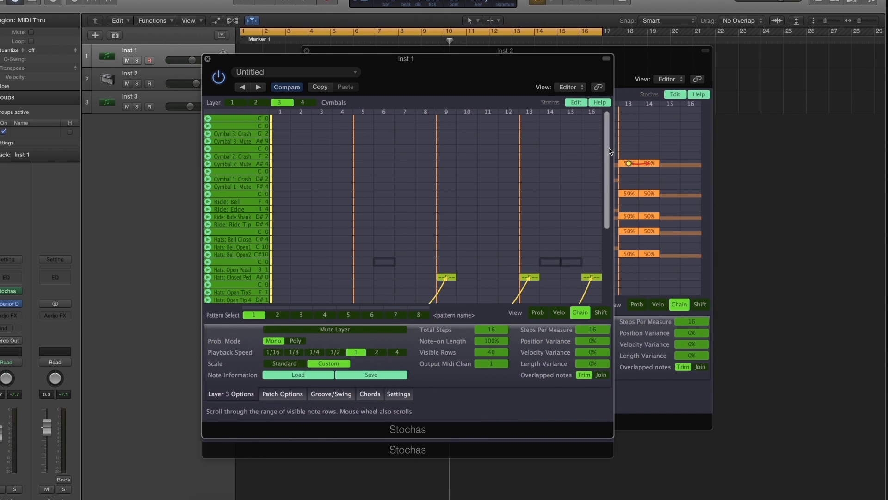
scroll(610, 151, down, 5)
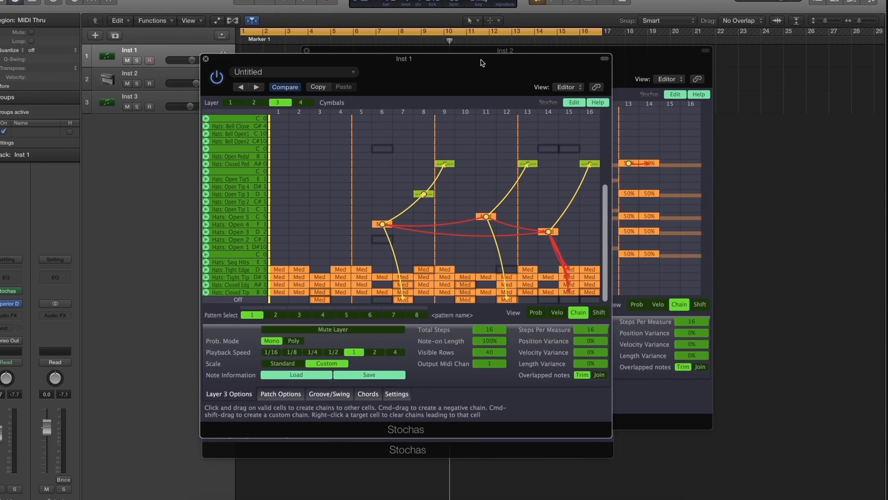
Step: Spread out the Inst 1, Inst 2 and Inst 3 Stochas windows and bring Inst 2 to the front
drag(483, 63, 391, 115)
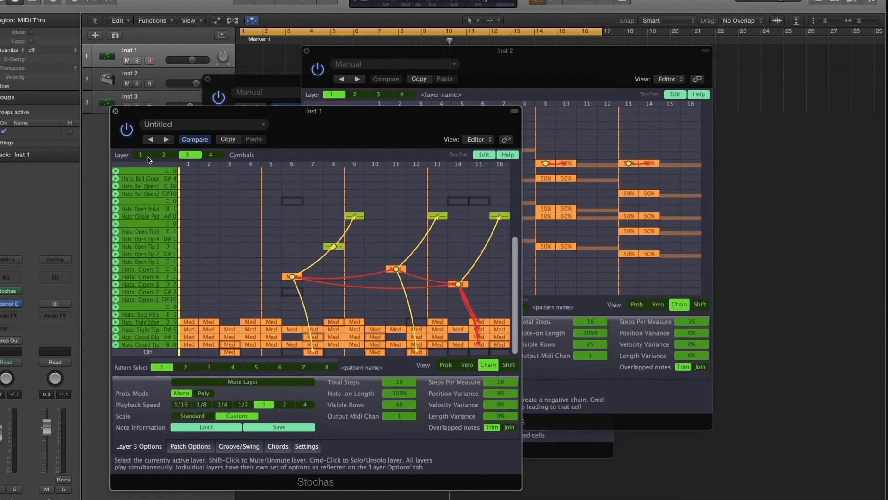
click(484, 53)
drag(484, 52, 582, 45)
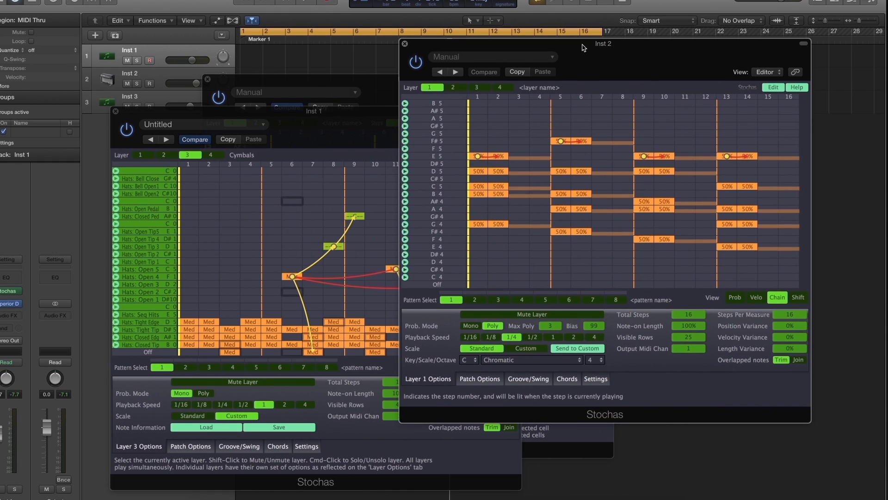
click(328, 80)
drag(329, 80, 311, 67)
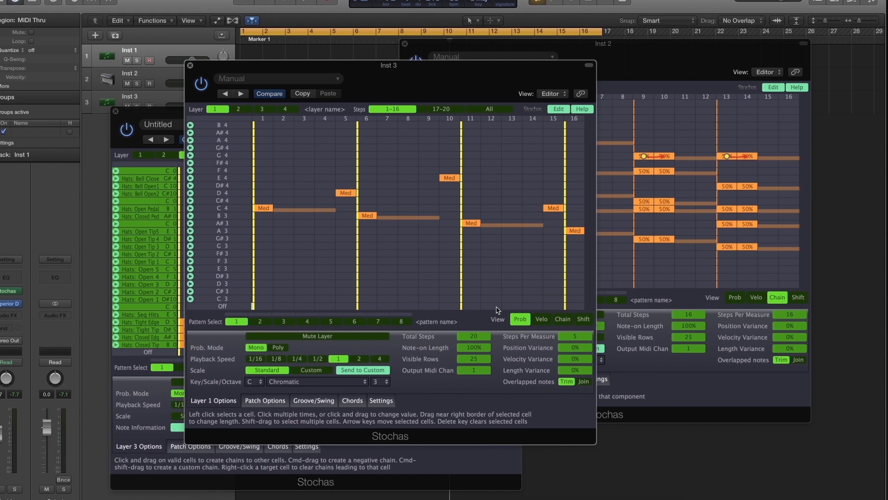
click(647, 91)
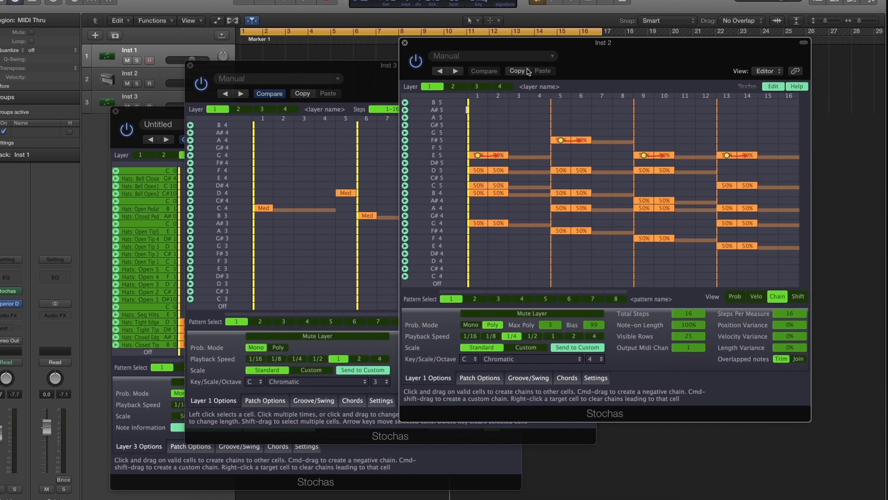
Step: Start playback of the arrangement and move the three Stochas windows further apart to watch all patterns run together
key(space)
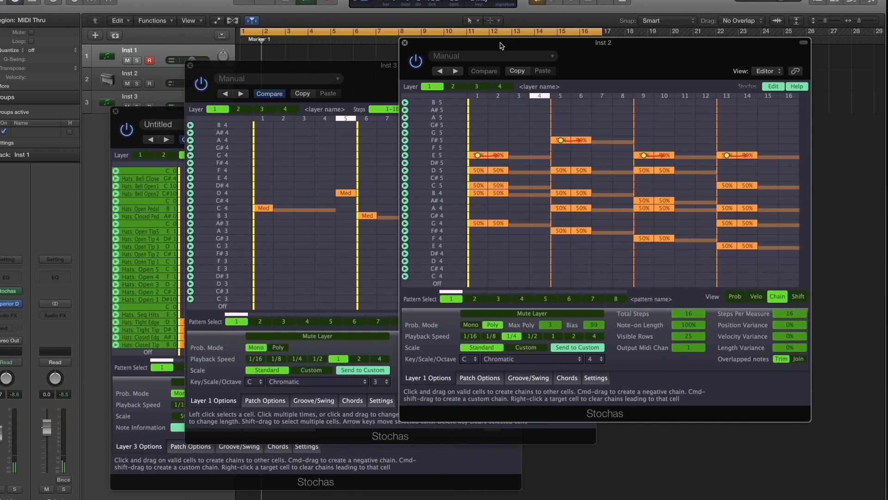
drag(513, 41, 591, 58)
drag(168, 114, 85, 114)
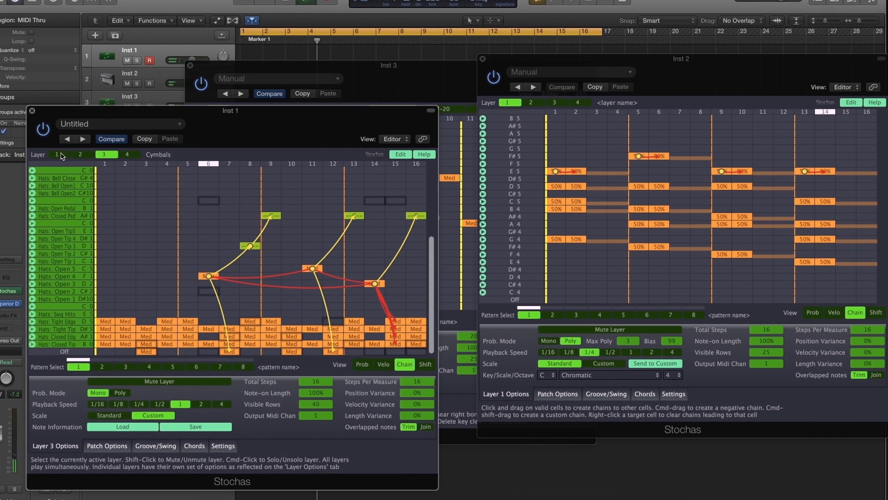
drag(277, 60, 253, 0)
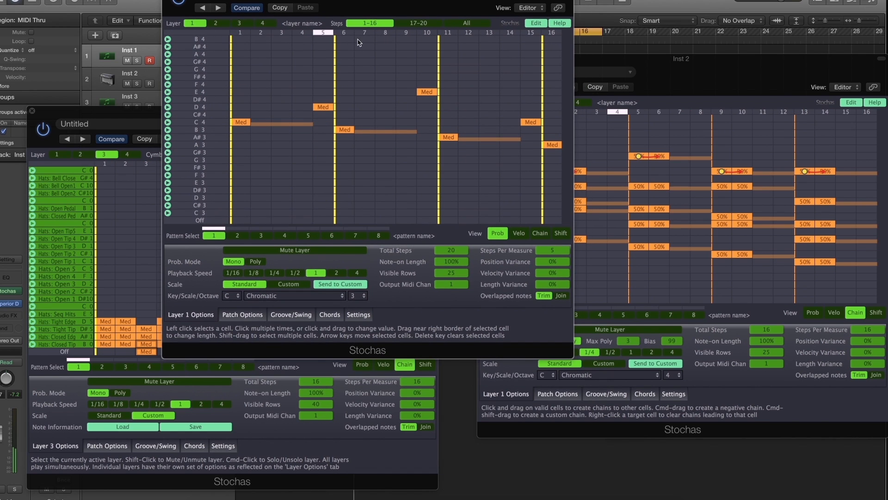